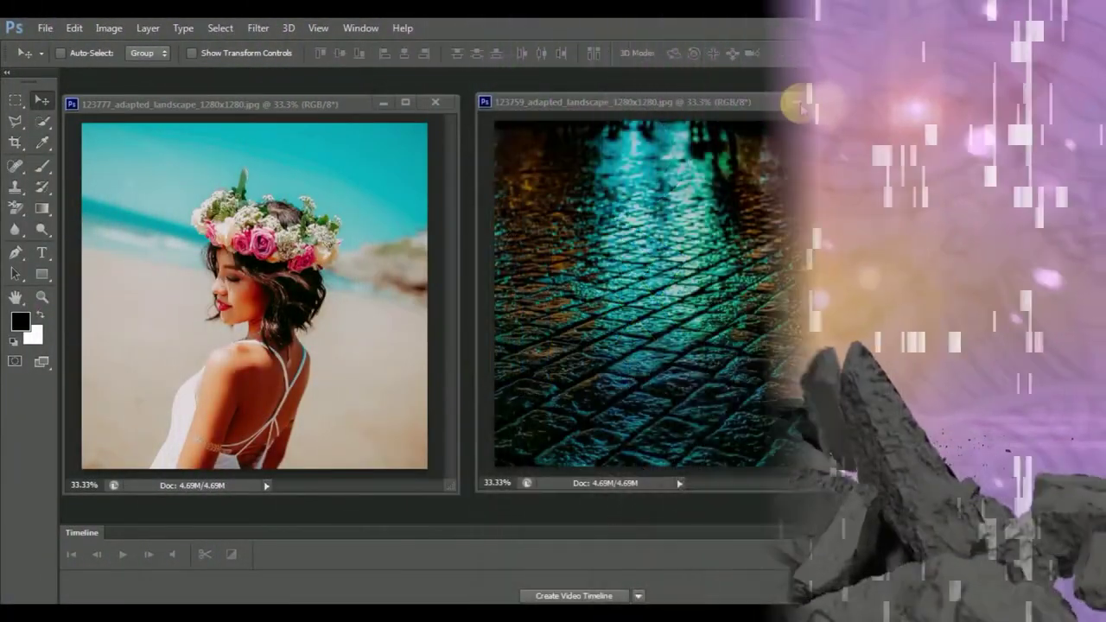
Enlarge and re-centre the portrait window, then add a new empty layer above it.
left_click_drag(341, 106, 465, 131)
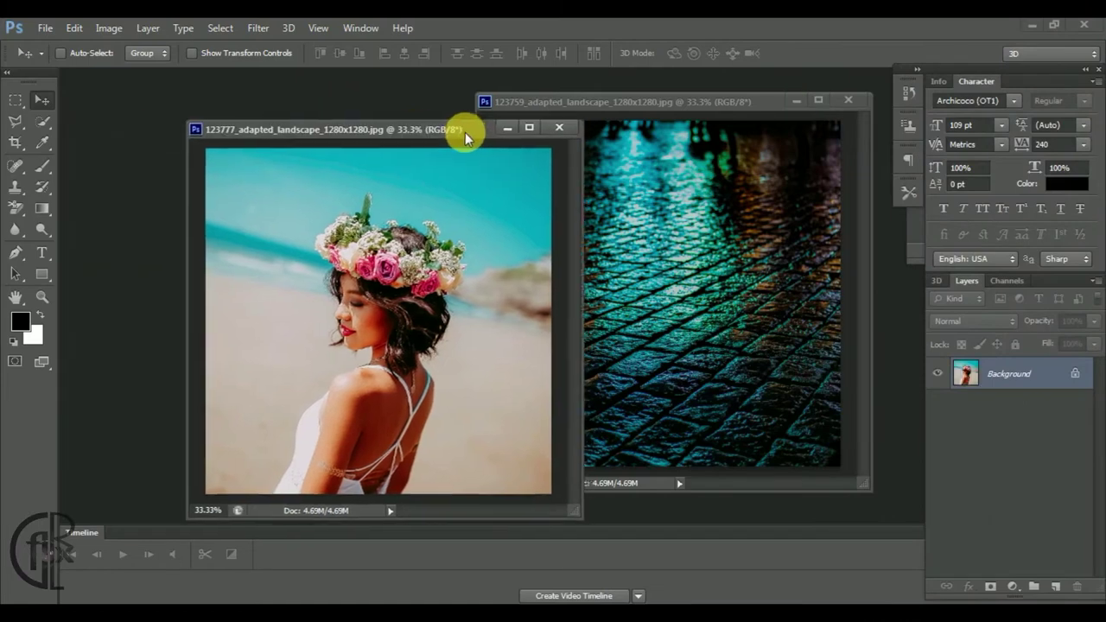
left_click_drag(595, 521, 700, 596)
left_click_drag(432, 124, 418, 98)
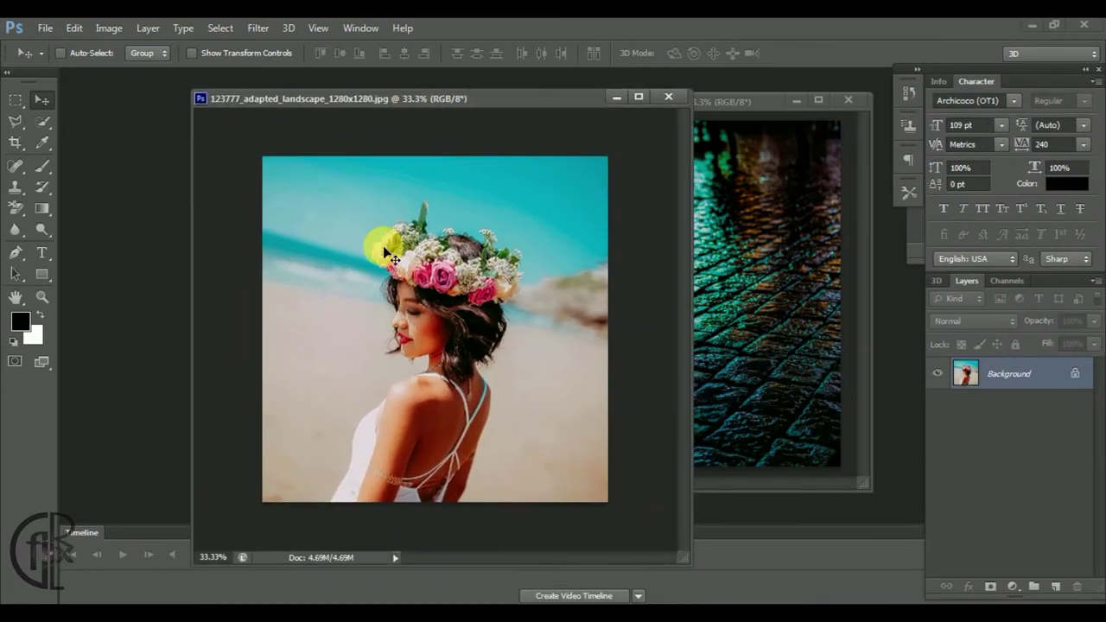
left_click(1055, 586)
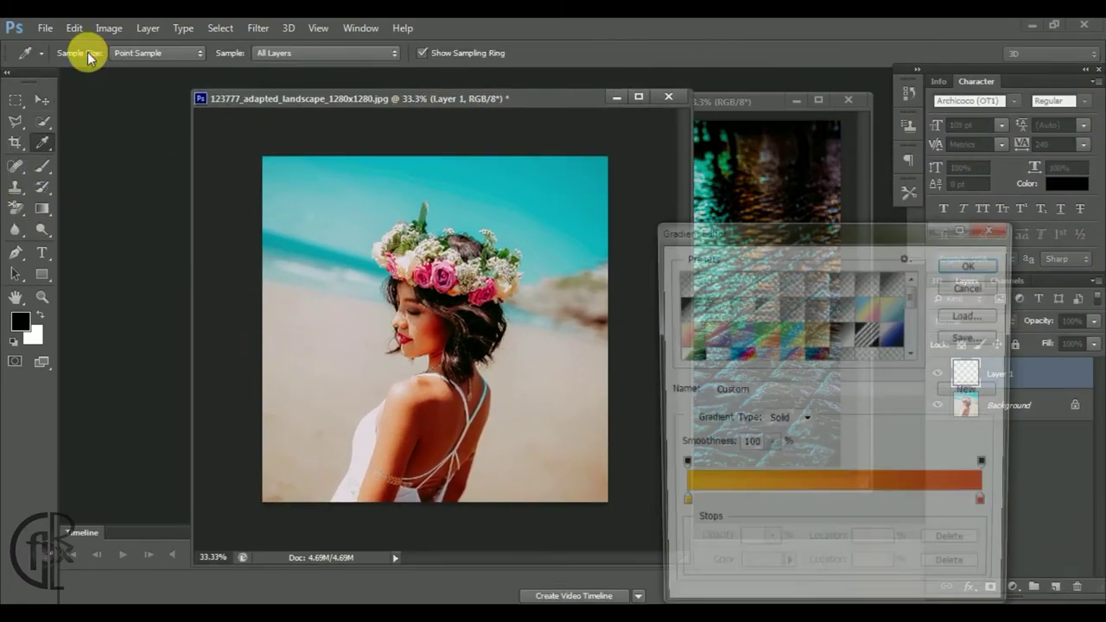
Build a yellow-red-black gradient (red stop at 50%) and draw it diagonally from the top-left.
left_click_drag(990, 405, 837, 406)
left_click(757, 469)
left_click(772, 394)
key("Return")
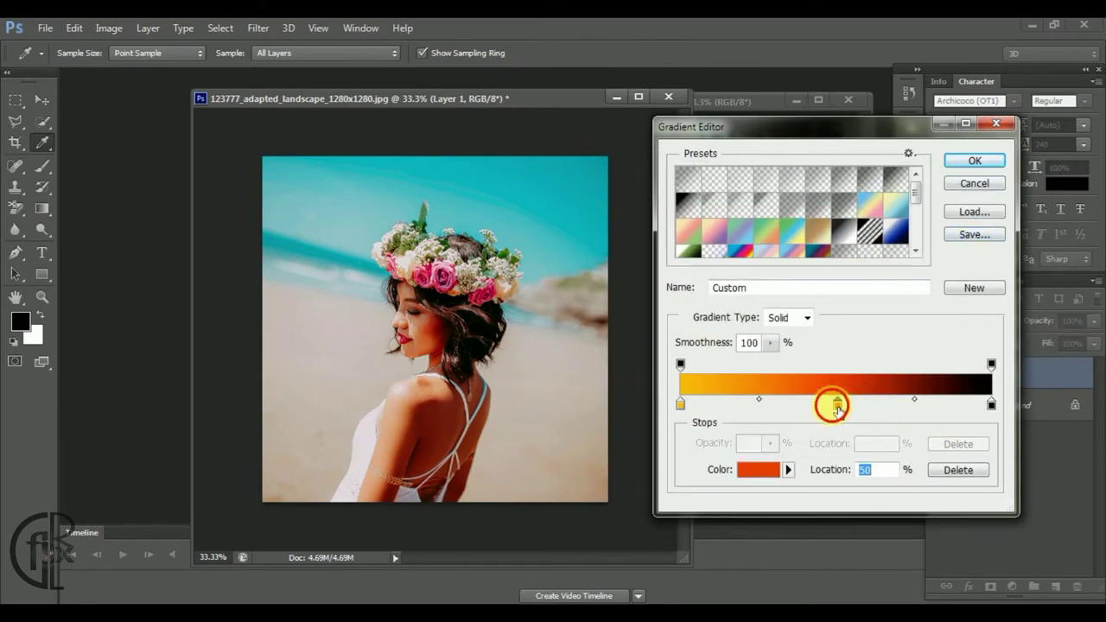
left_click(974, 160)
left_click_drag(279, 172, 583, 487)
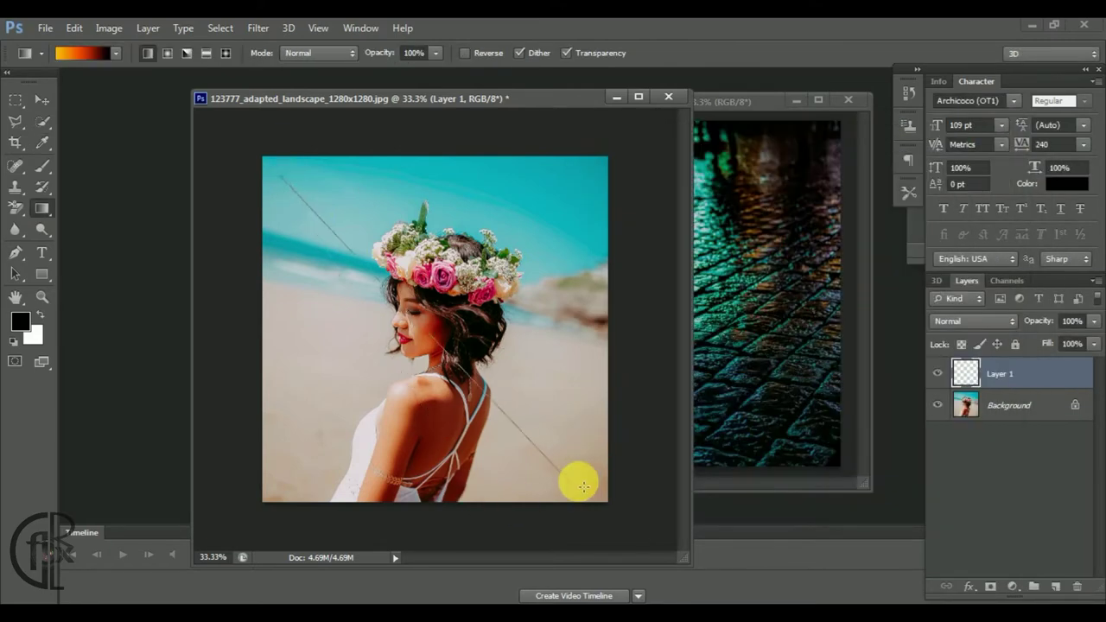
left_click_drag(273, 174, 467, 441)
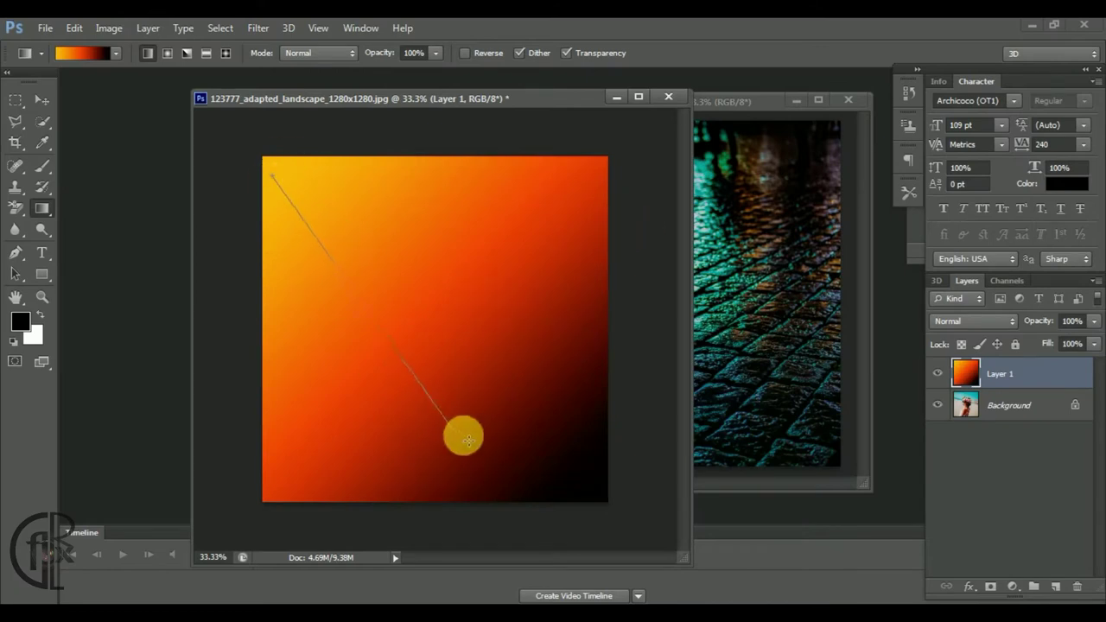
Set the gradient layer's blend mode to Screen after briefly trying Overlay.
left_click(1007, 321)
left_click(962, 160)
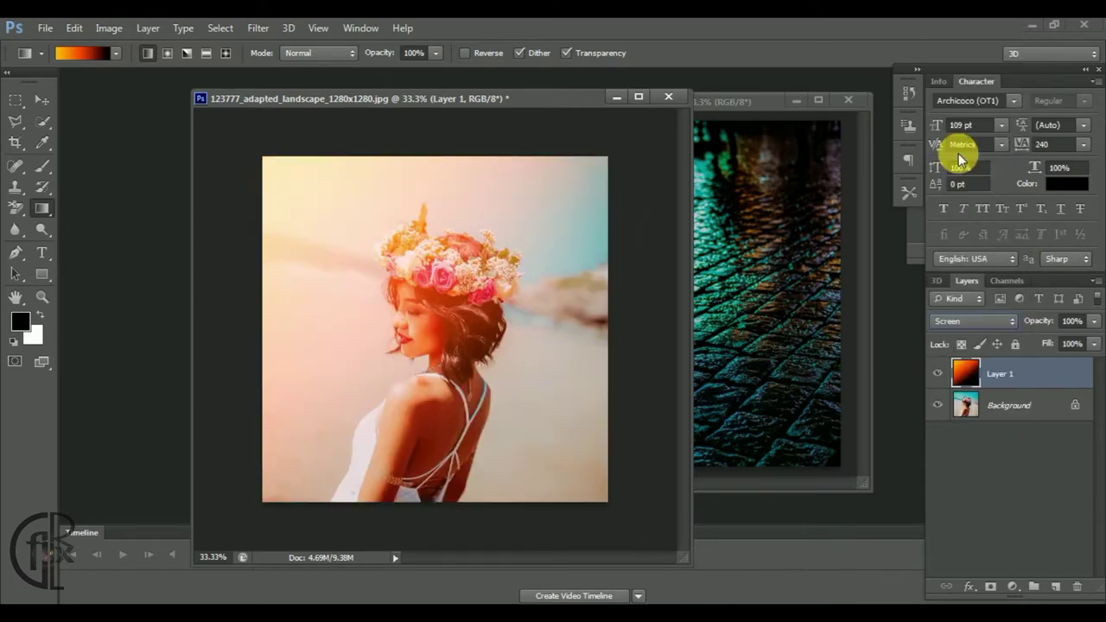
left_click(974, 320)
left_click(994, 224)
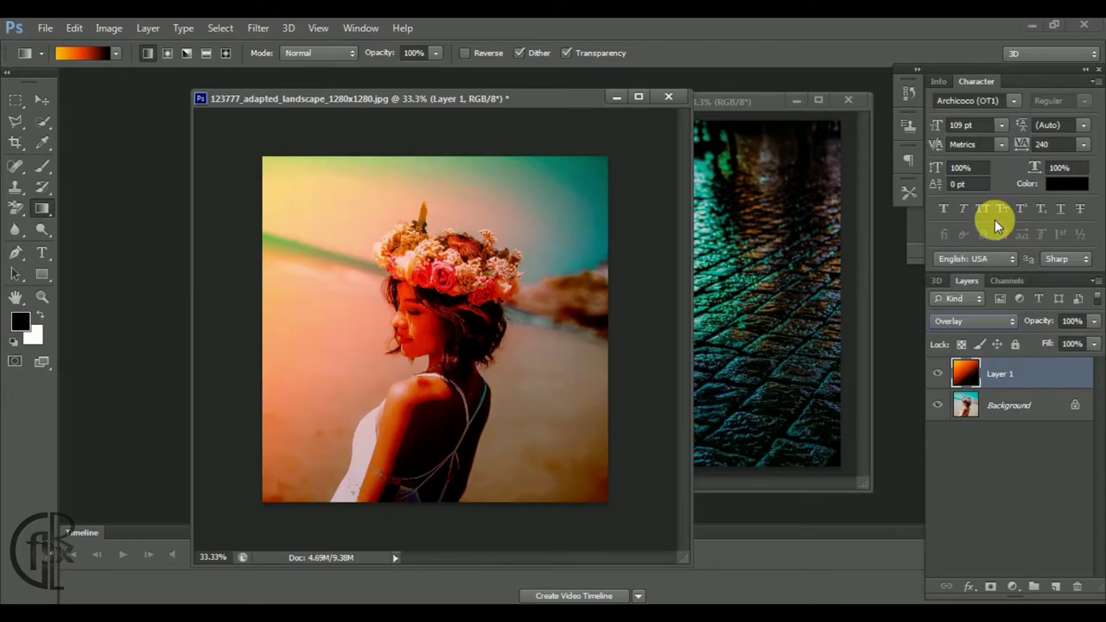
left_click(974, 320)
left_click(977, 141)
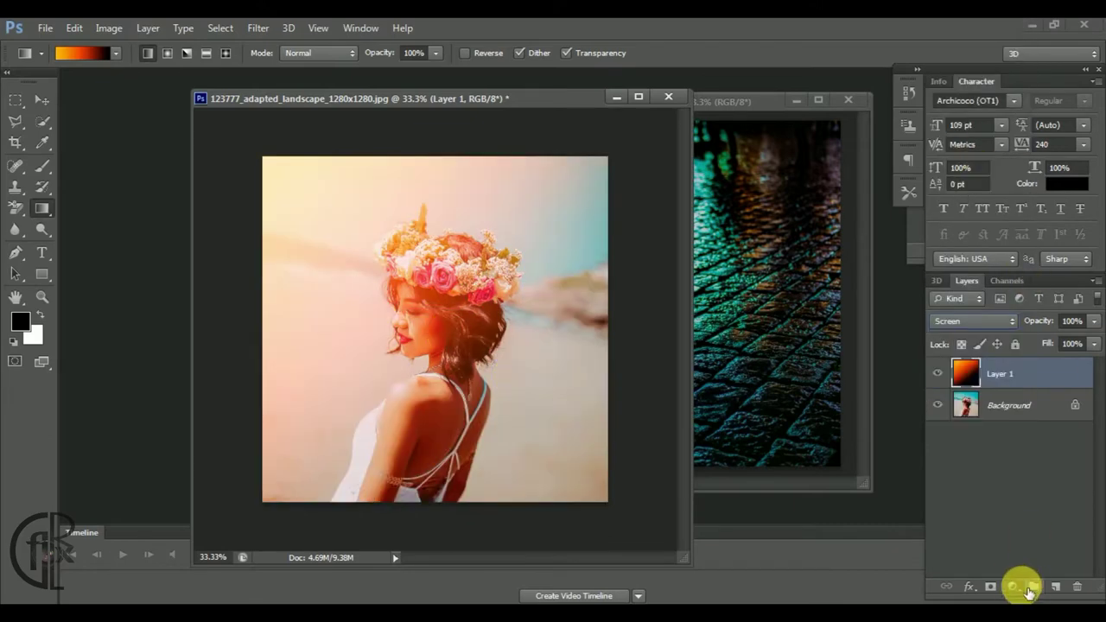
Add a Curves adjustment lowering the highlights and darkening the shadows.
left_click(1013, 587)
left_click(1030, 321)
left_click_drag(924, 365, 931, 383)
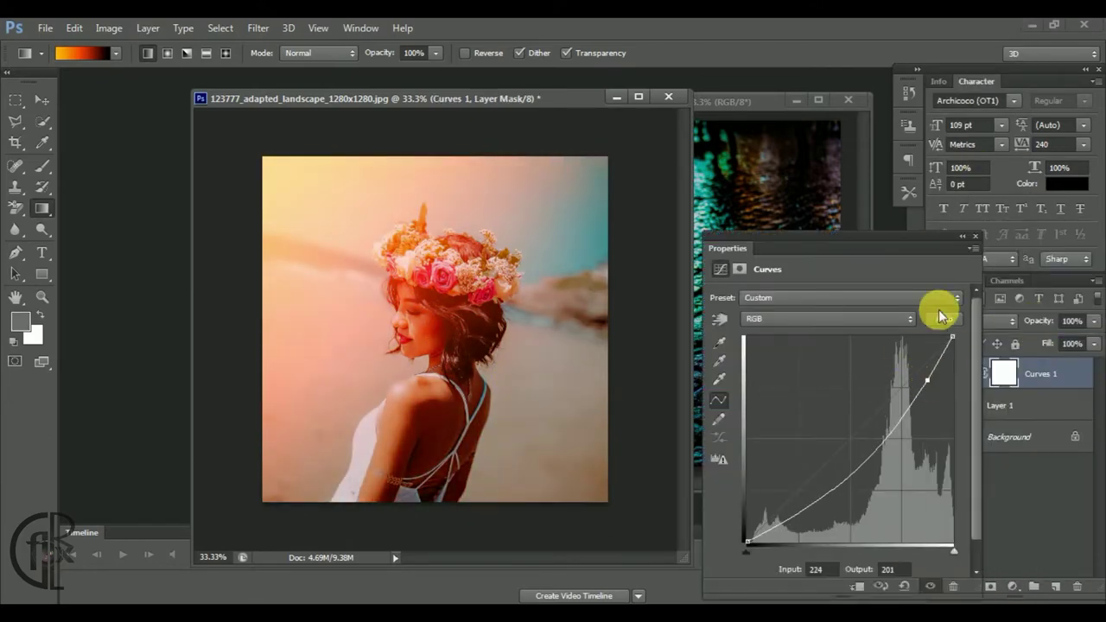
left_click_drag(835, 489, 821, 486)
left_click(975, 236)
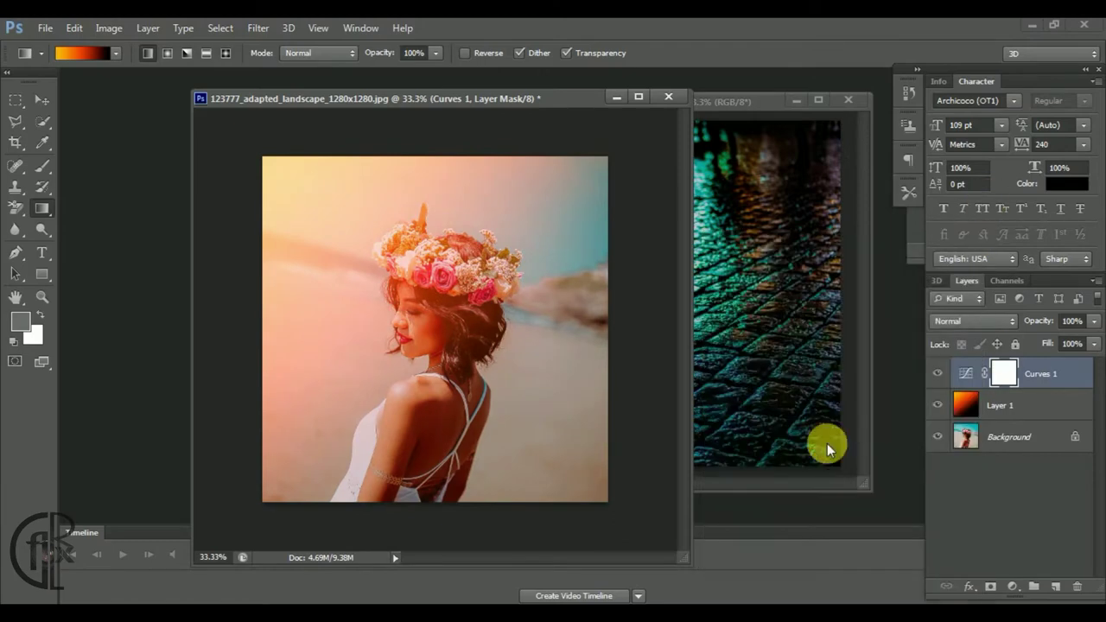
Flatten the image into one layer and start a new blank document.
right_click(1007, 442)
left_click(942, 583)
left_click_drag(327, 97, 190, 107)
left_click(45, 28)
left_click(34, 39)
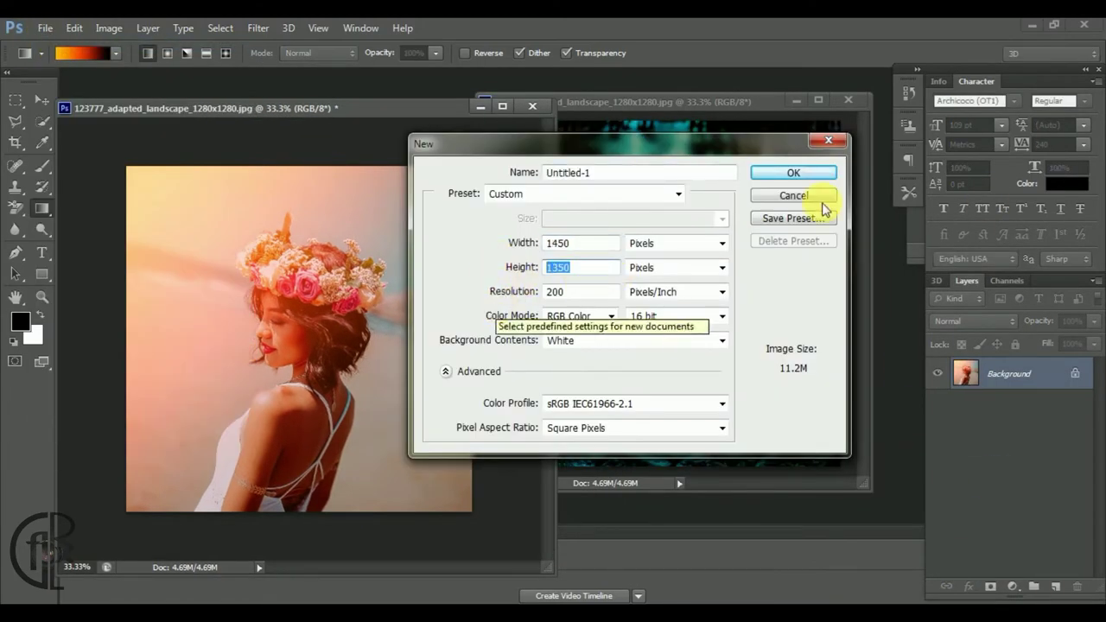
Create the 1450×1350 document and copy the portrait into it, accepting the bit-depth conversion.
left_click(790, 173)
left_click_drag(377, 127, 605, 158)
key("v")
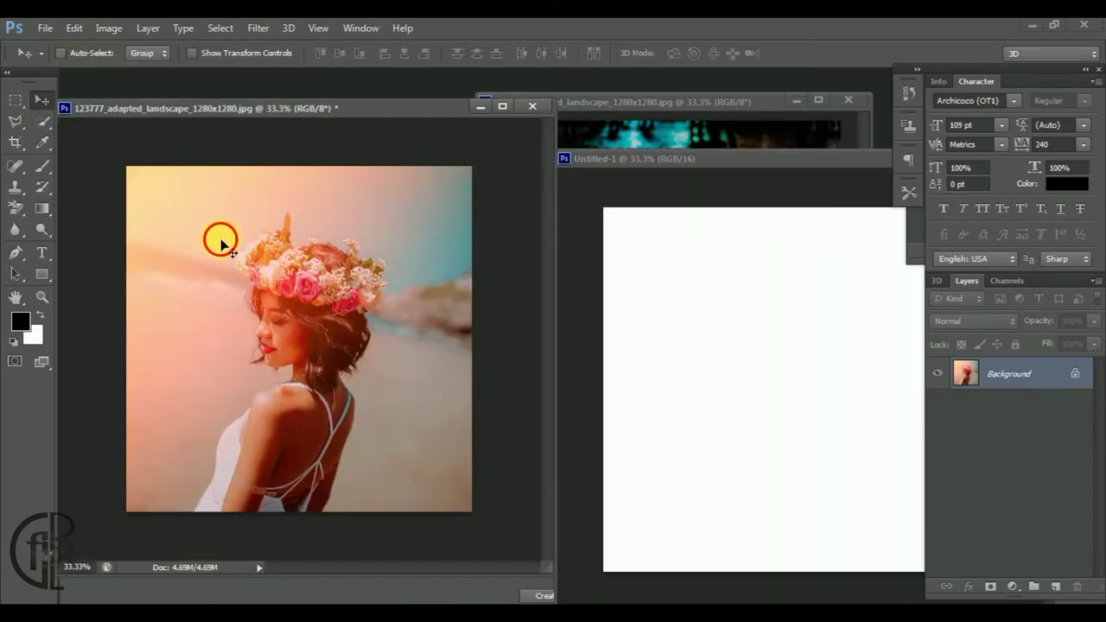
left_click_drag(217, 240, 707, 326)
left_click(531, 274)
Centre the portrait in the white canvas, nudged one pixel left, keeping its layer selected.
left_click(480, 105)
left_click_drag(588, 159, 202, 101)
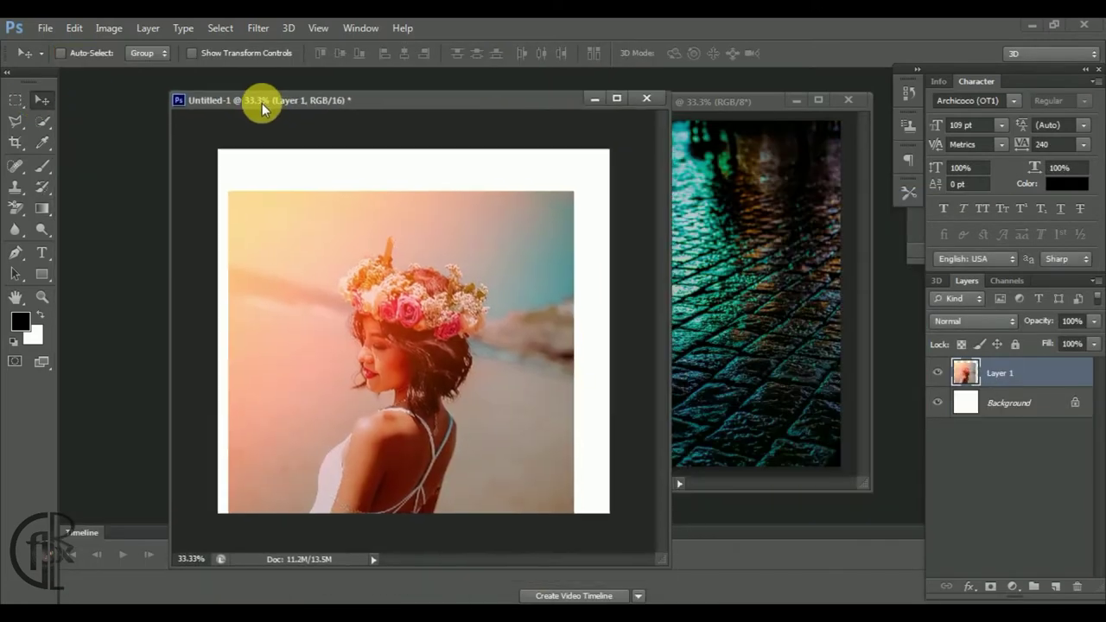
left_click_drag(517, 380, 533, 400)
key("Left")
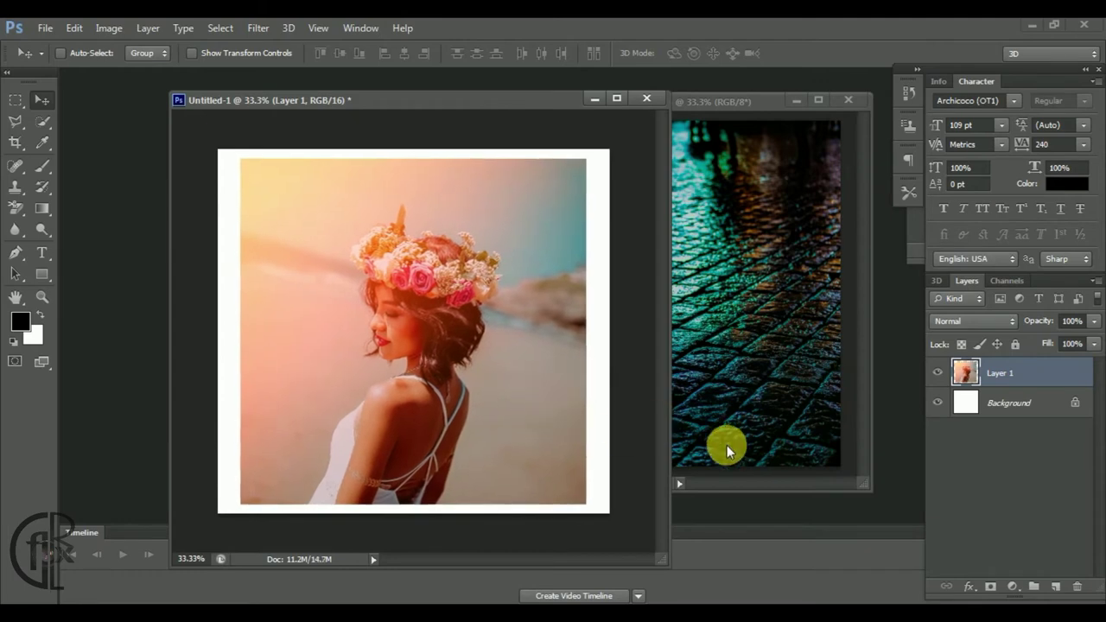
left_click(1037, 394)
right_click(1036, 397)
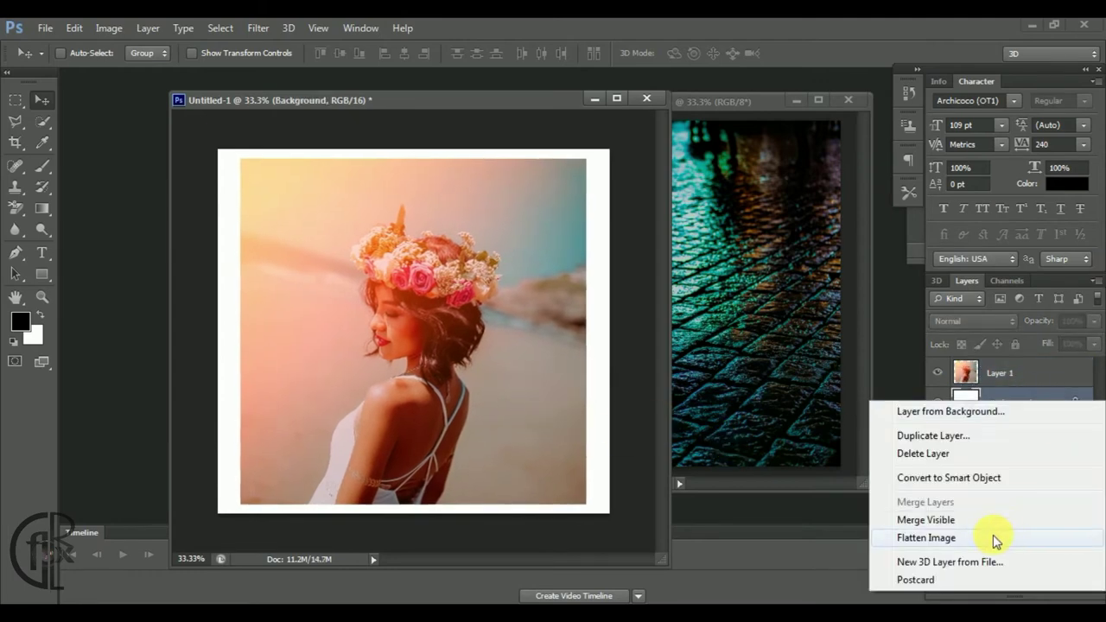
left_click(912, 369)
left_click(1012, 374)
Copy the cobblestone photo into the document as a hidden layer and select the portrait layer.
left_click_drag(45, 276, 136, 271)
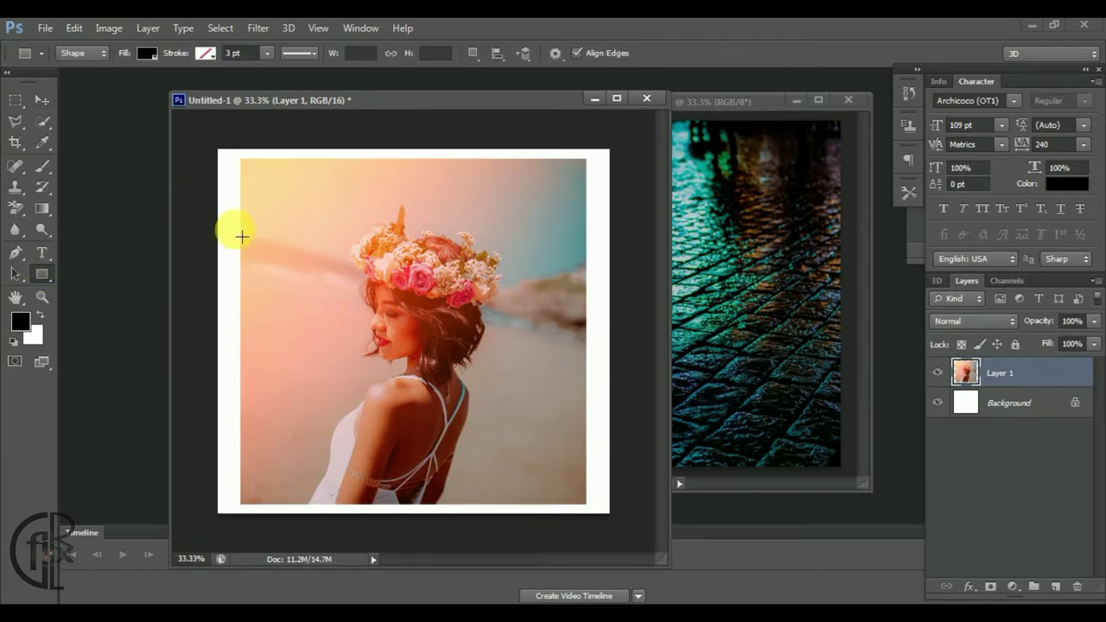
left_click(712, 104)
left_click(40, 100)
mouse_move(633, 322)
left_mouse_down()
mouse_move(424, 375)
mouse_move(507, 303)
left_mouse_up()
left_click(528, 273)
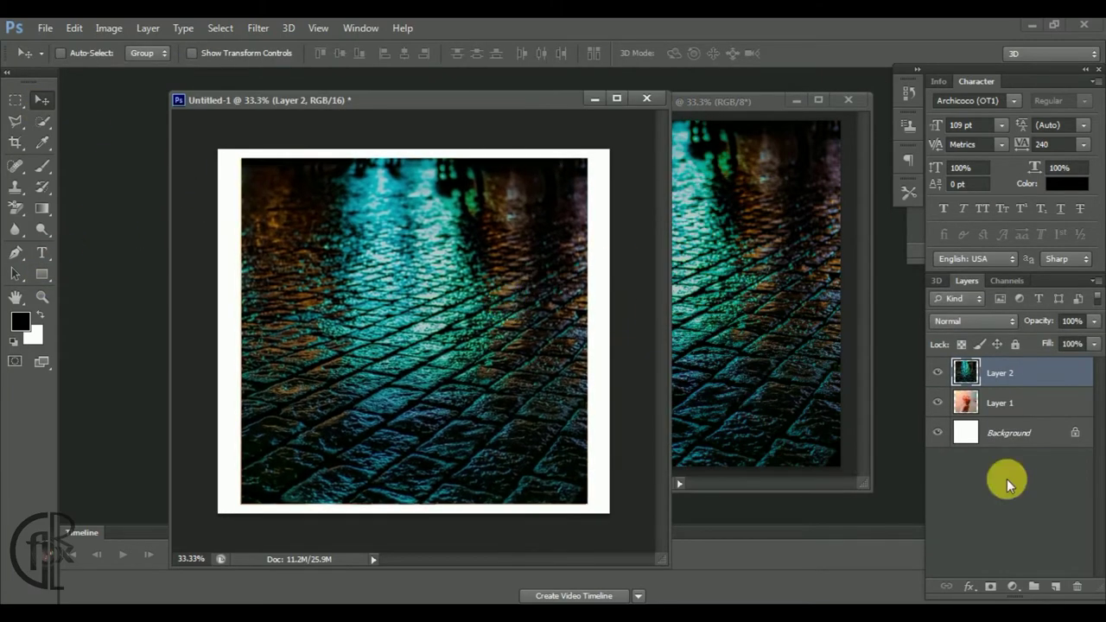
left_click(938, 372)
left_click(1000, 402)
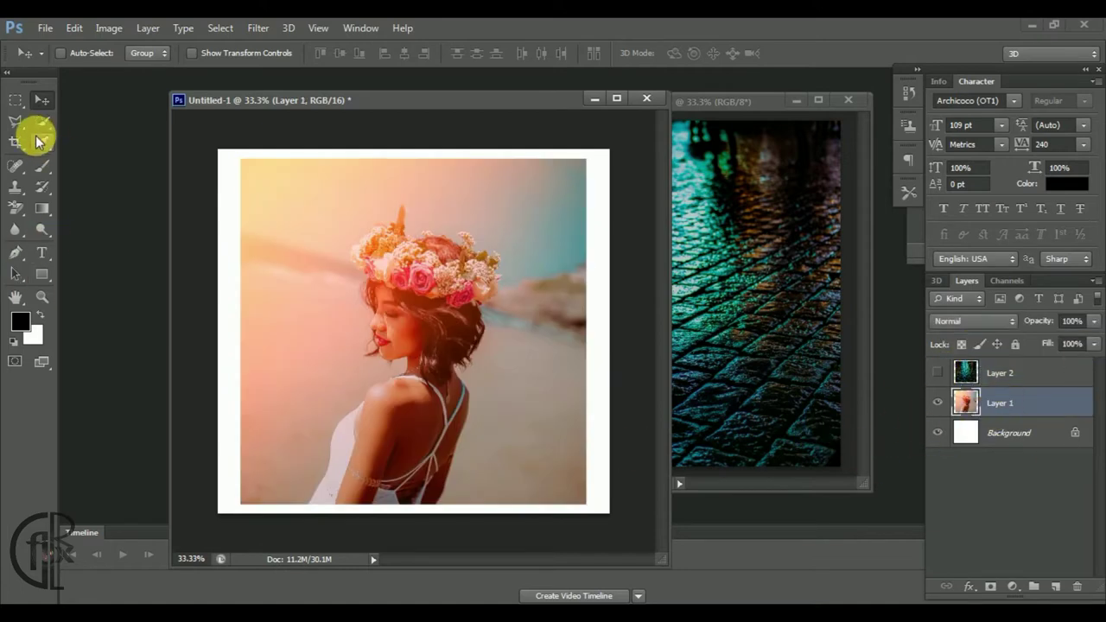
Draw a tall black rectangle over the portrait's right side and rotate it about 13.48°.
left_click(43, 209)
left_click_drag(41, 274, 95, 264)
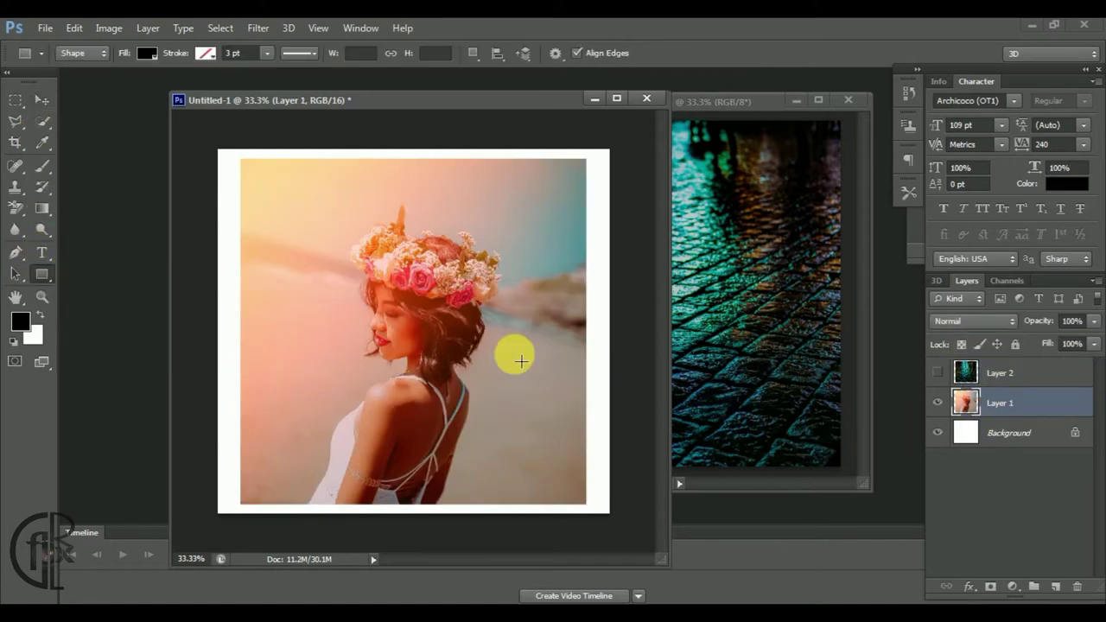
mouse_move(474, 187)
left_mouse_down()
mouse_move(510, 479)
mouse_move(472, 458)
left_mouse_up()
key("ctrl+t")
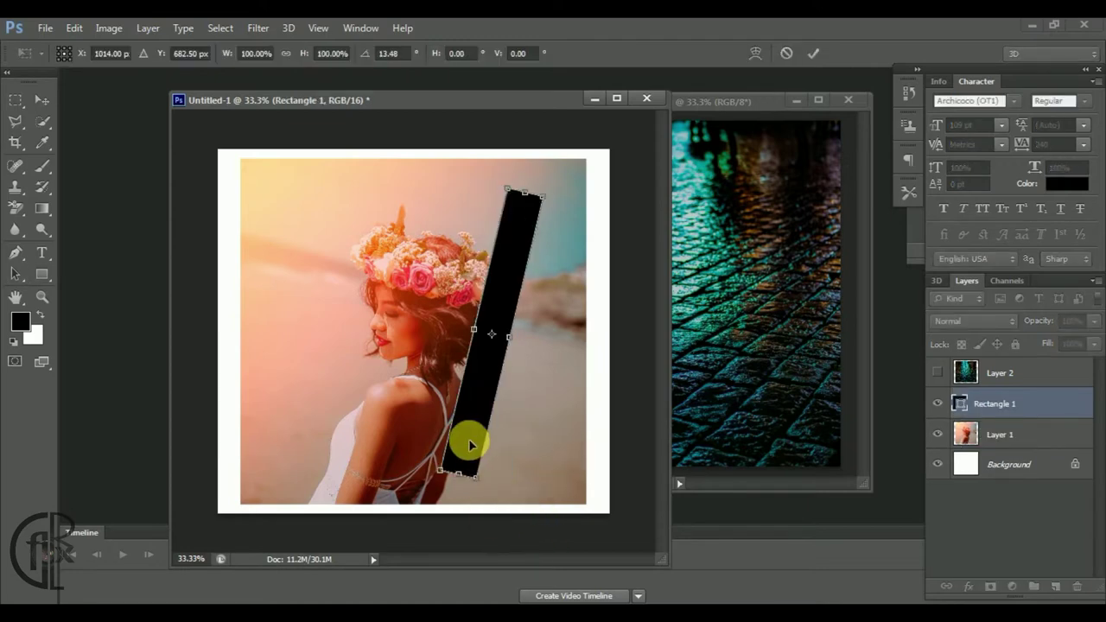
key("Return")
Zoom in close on the black strip and add a Drop Shadow layer effect.
right_click(993, 404)
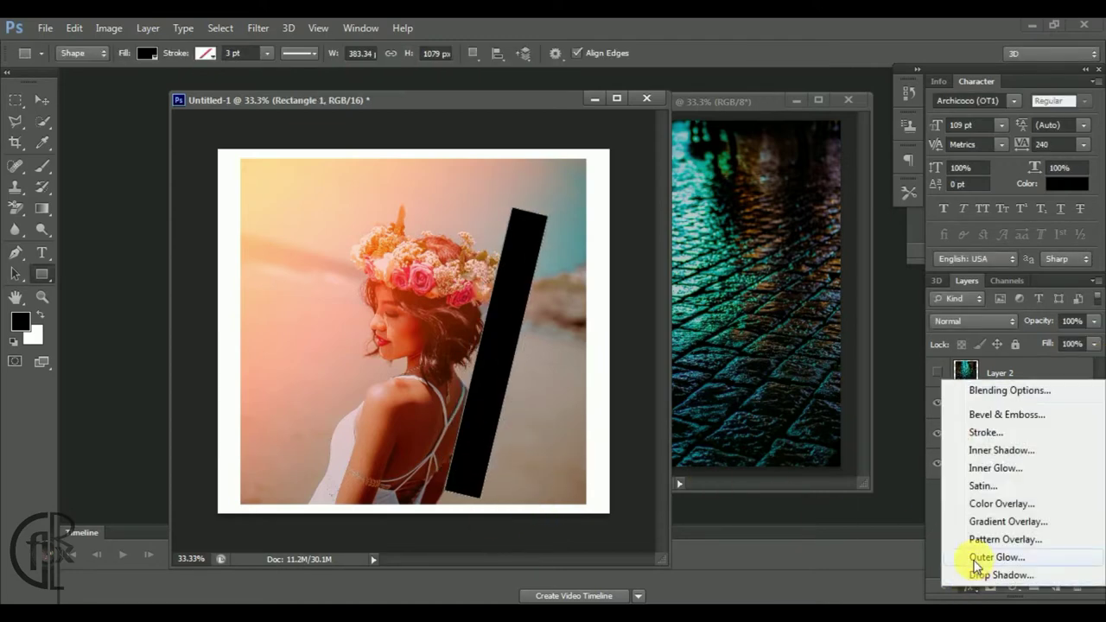
left_click(1009, 390)
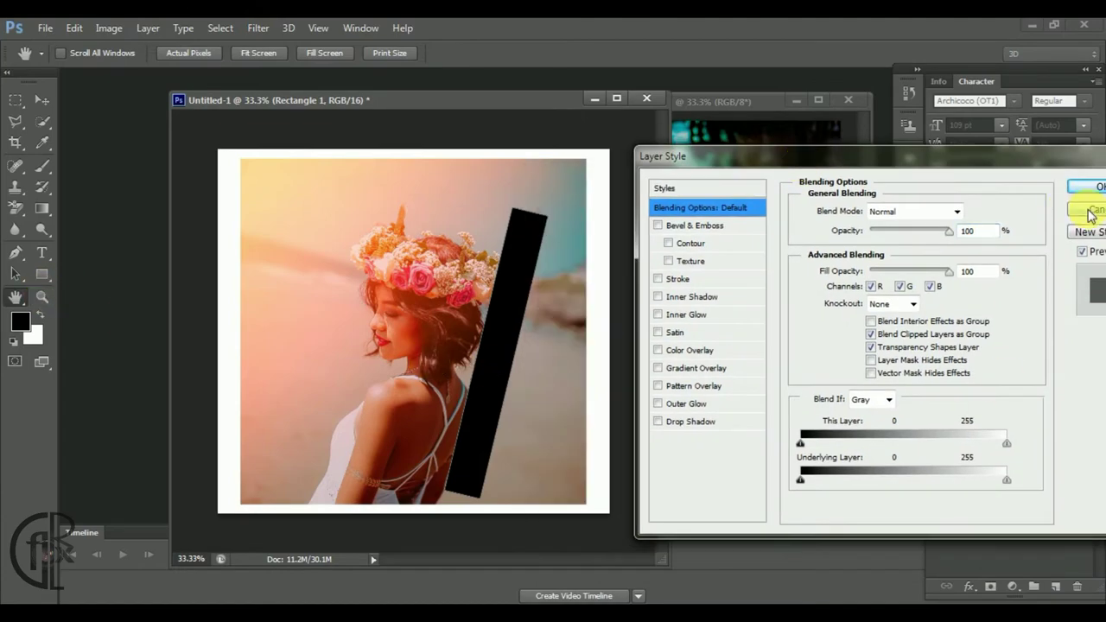
left_click(1086, 210)
left_click(42, 296)
left_click_drag(501, 395, 580, 309)
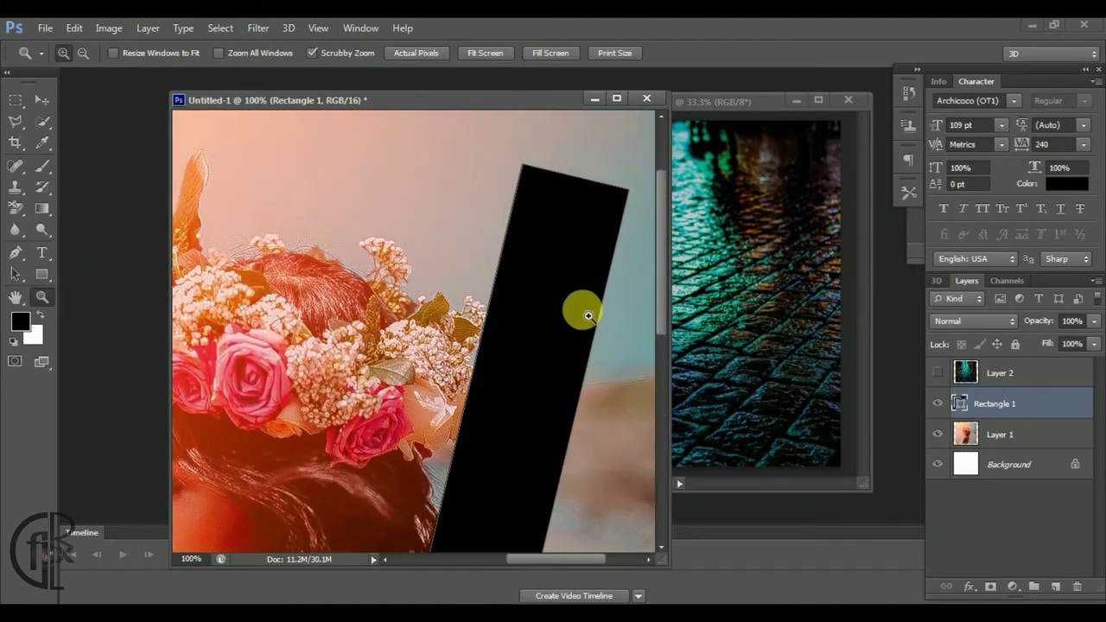
left_click(966, 583)
left_click(1007, 568)
Give the strip a thinner inside stroke at 100% opacity in near-white #fffdfd.
left_click_drag(746, 167, 771, 178)
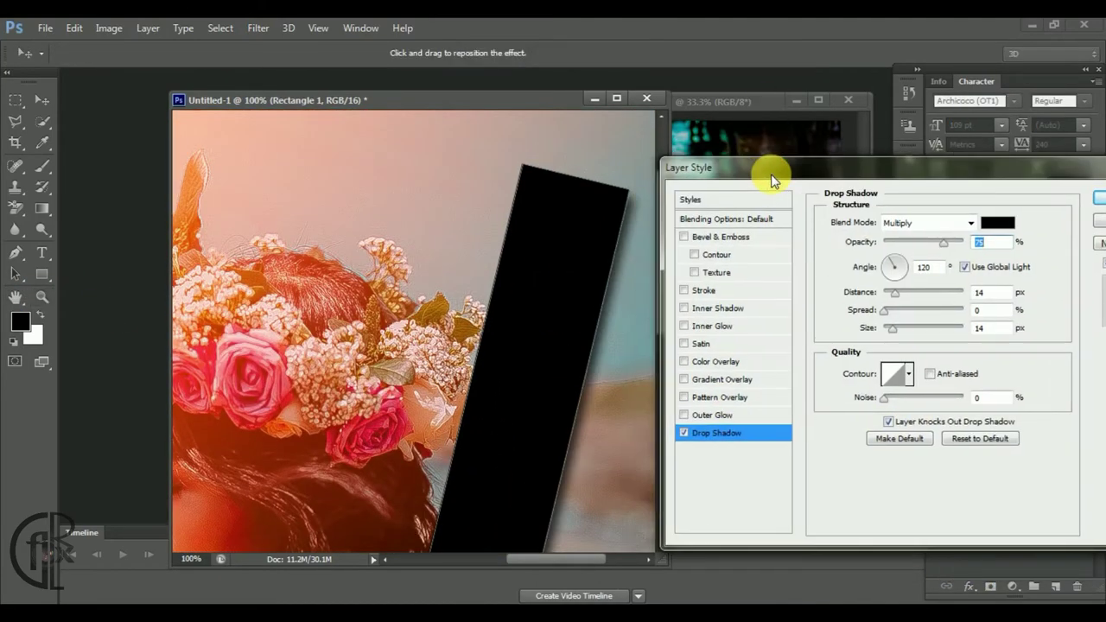
left_click(704, 292)
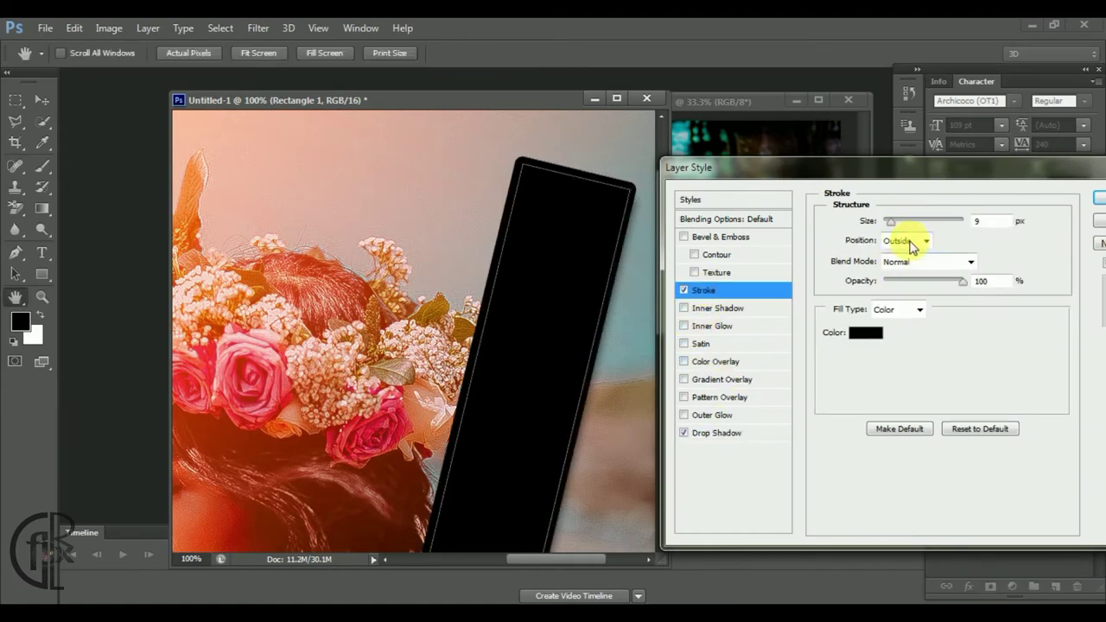
left_click(909, 243)
left_click(899, 263)
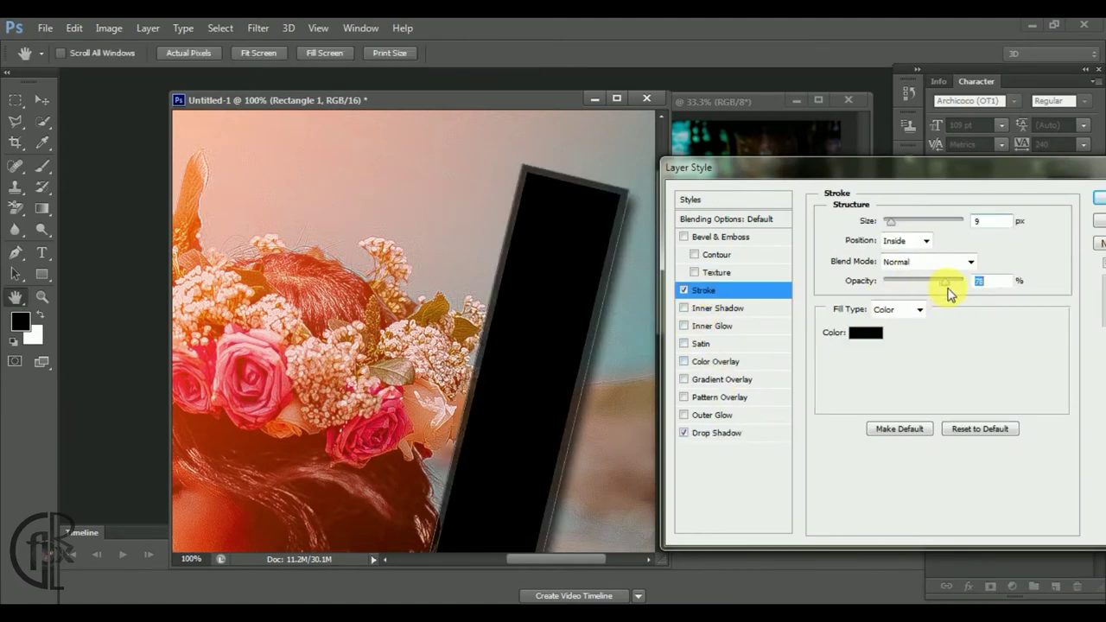
left_click_drag(948, 292, 1039, 318)
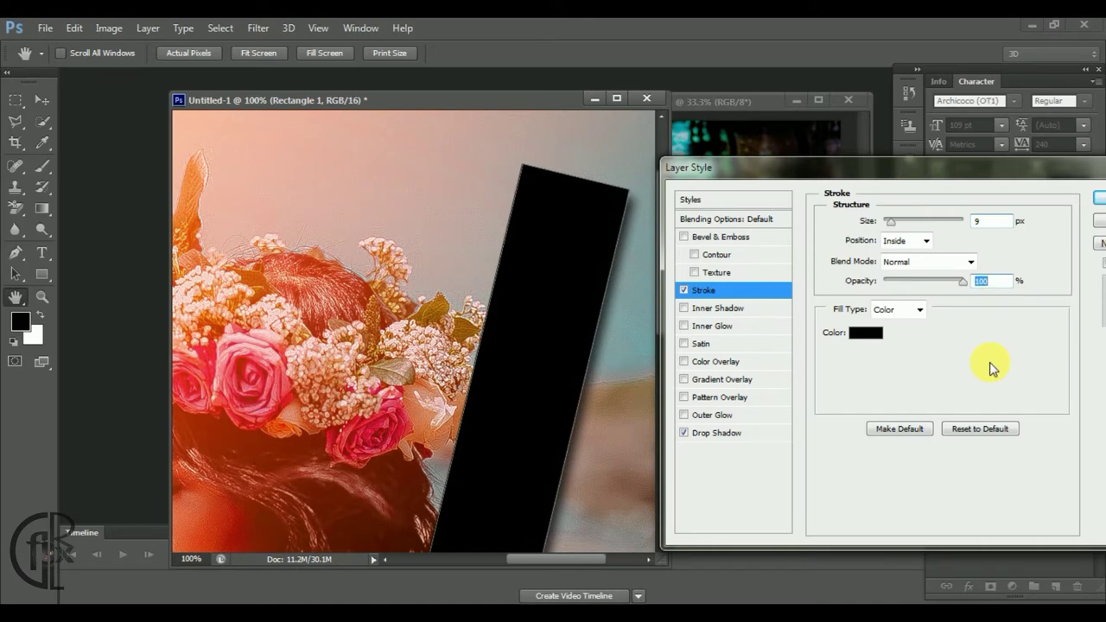
left_click(869, 334)
left_click(600, 204)
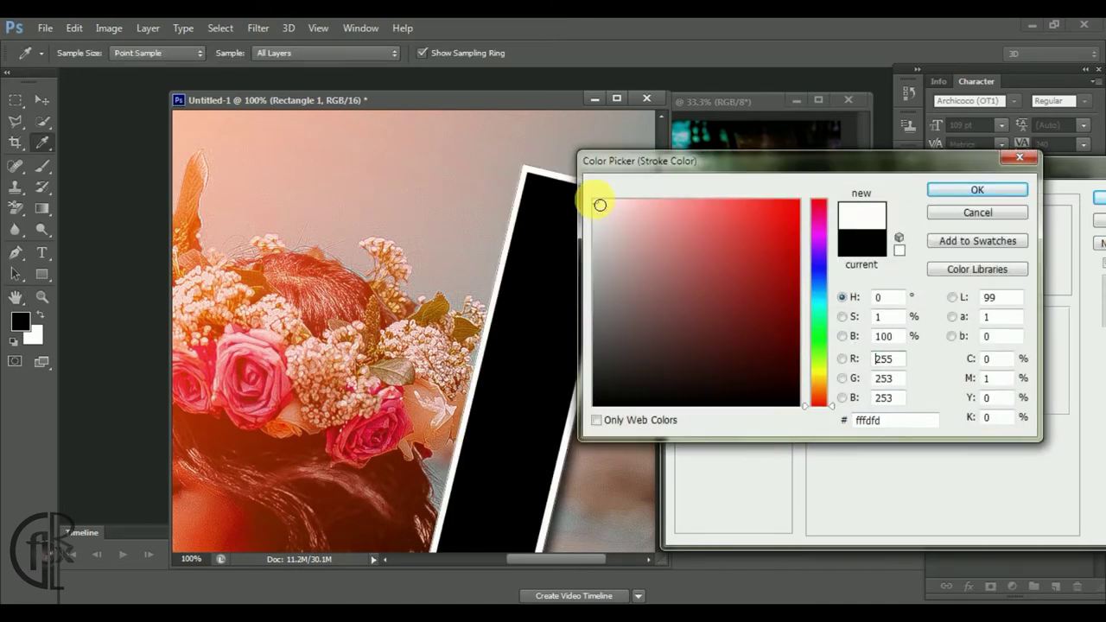
left_click(977, 190)
left_click(895, 228)
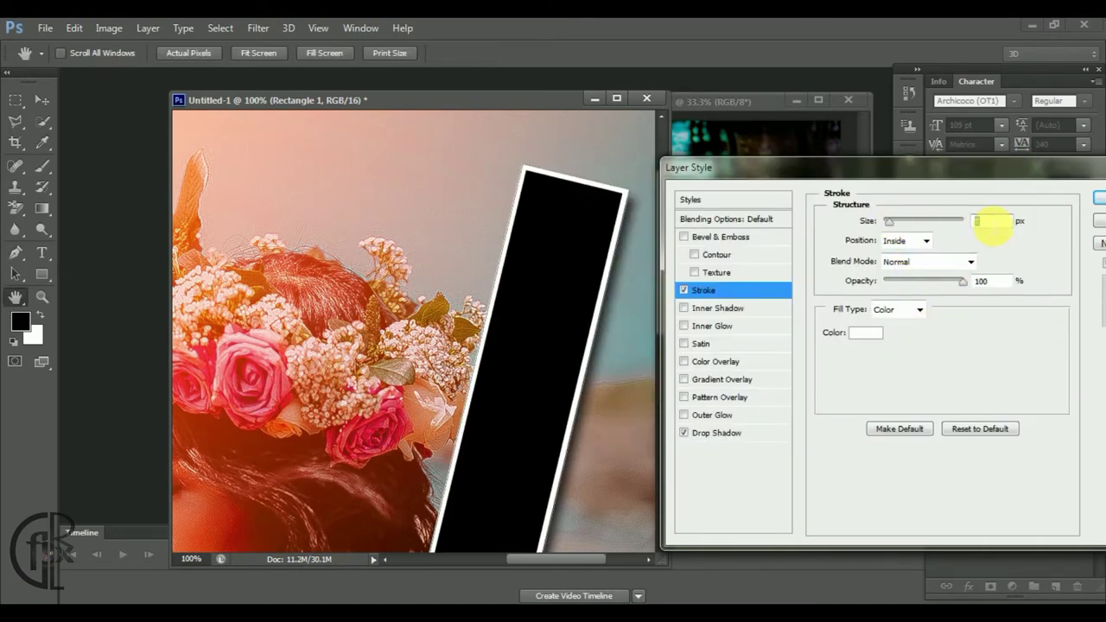
Increase the drop shadow distance, apply the styles, and zoom out to the whole composition.
left_click(716, 432)
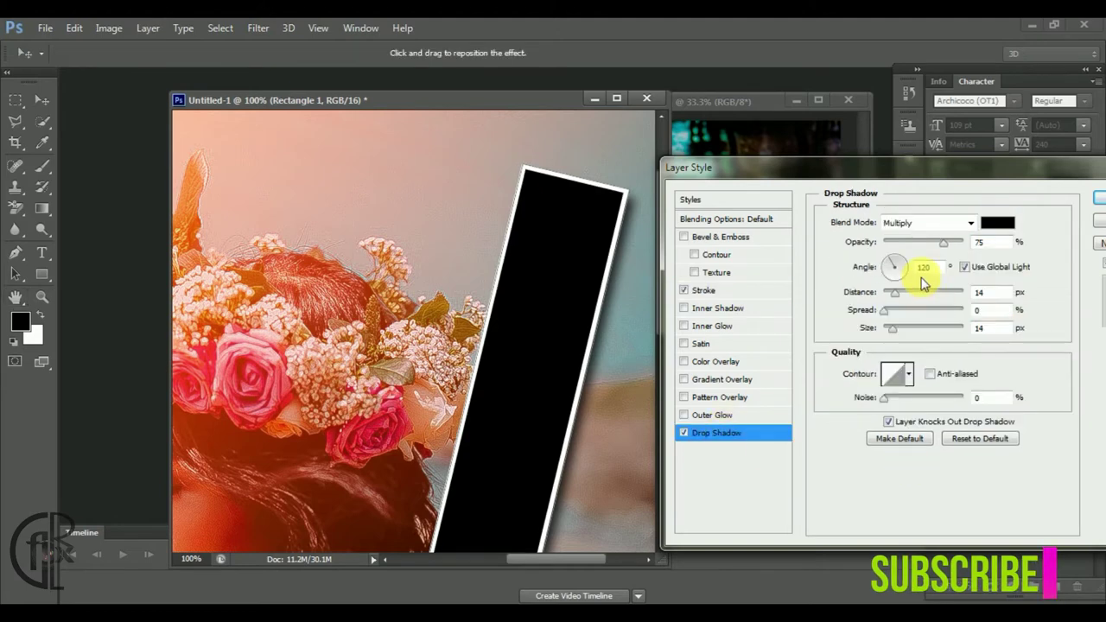
left_click_drag(895, 292, 901, 292)
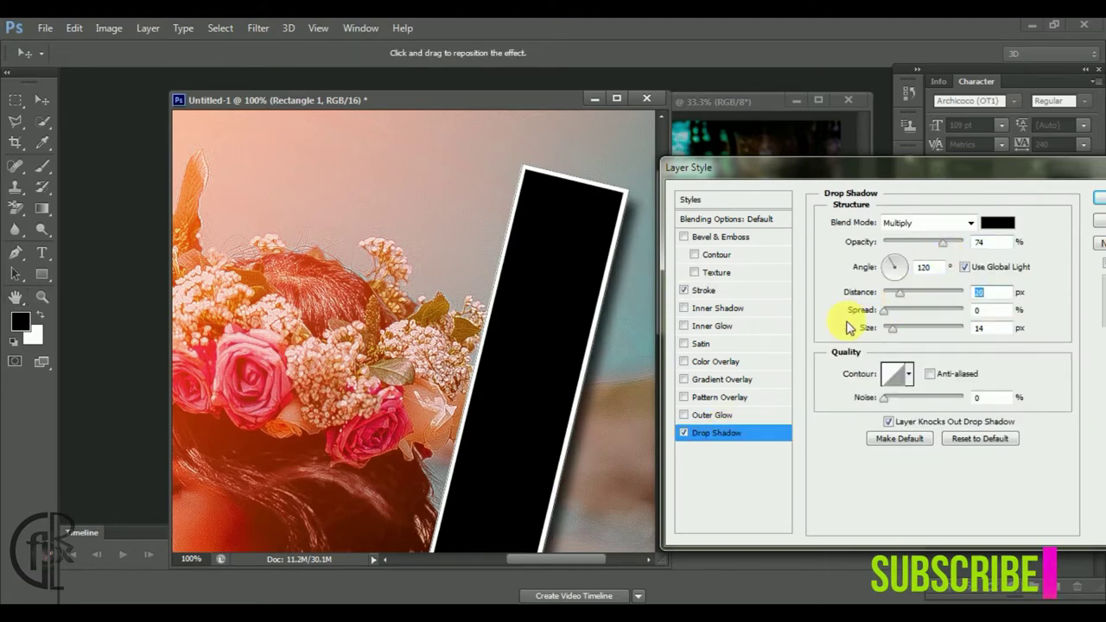
left_click(1095, 198)
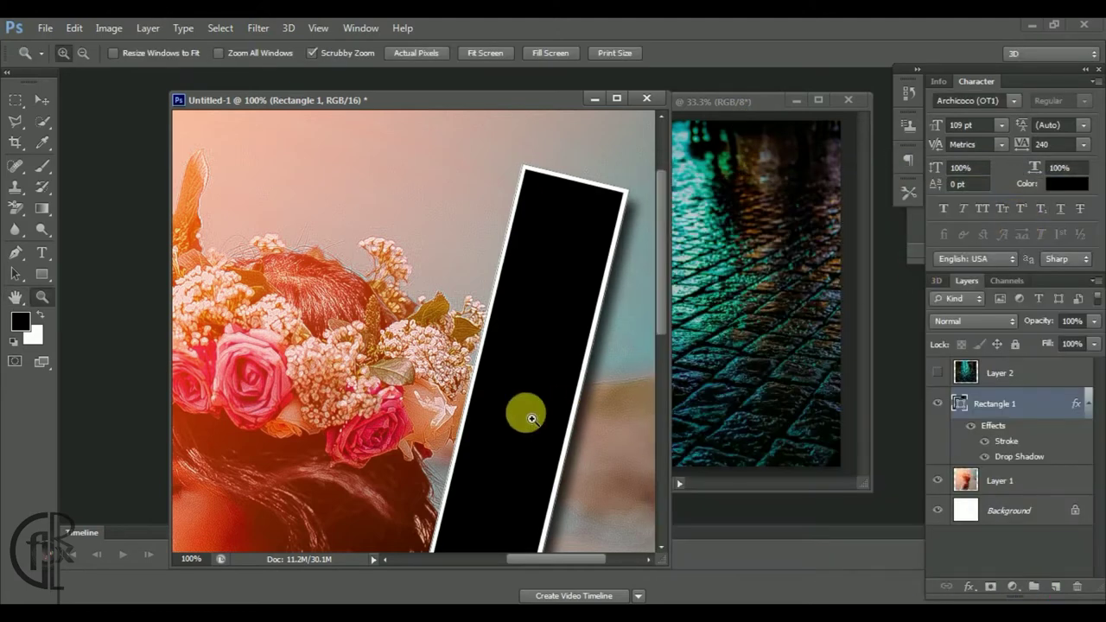
left_click(458, 321, "alt")
Give Rectangle 1 Fill Opacity 0% and Deep knockout, keeping Opacity at 100%.
key("v")
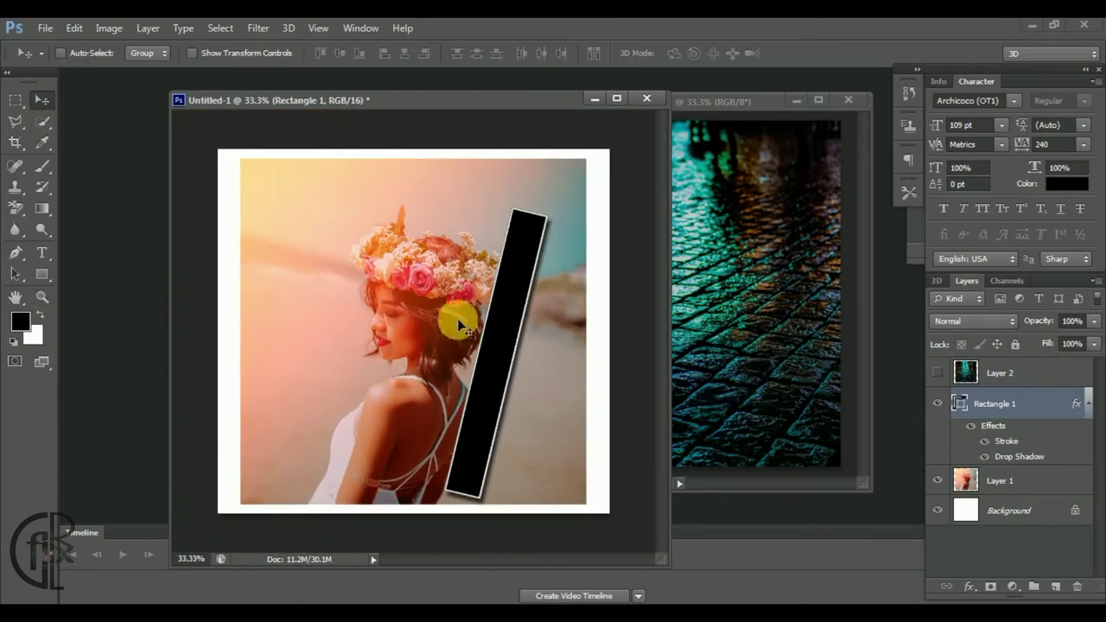
mouse_move(461, 321)
left_mouse_down()
mouse_move(493, 328)
mouse_move(465, 320)
left_mouse_up()
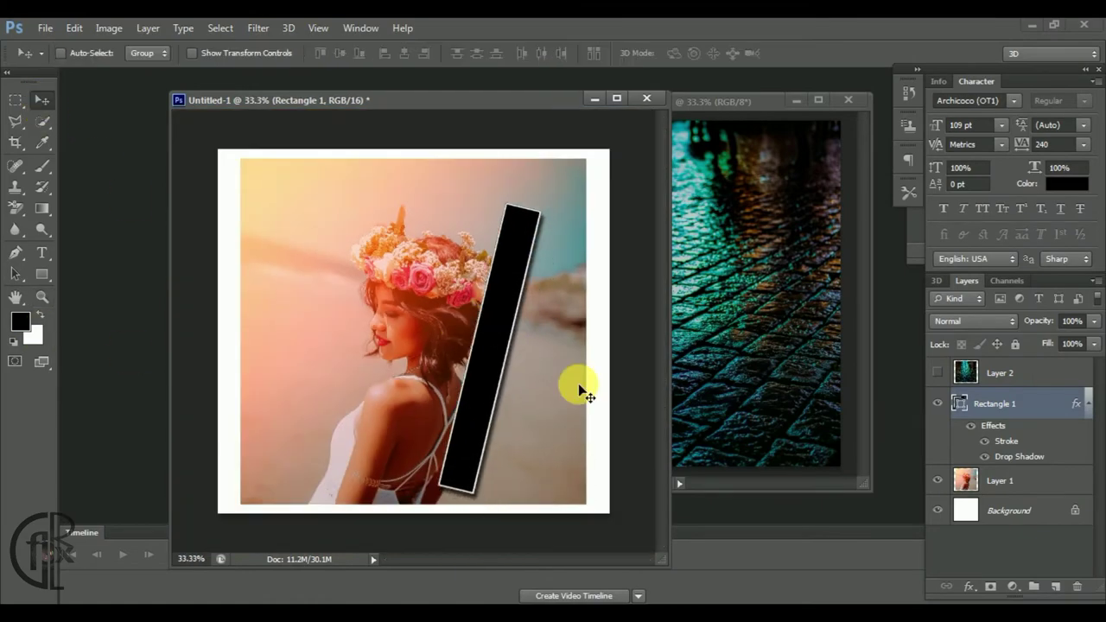
left_click(969, 587)
left_click(985, 381)
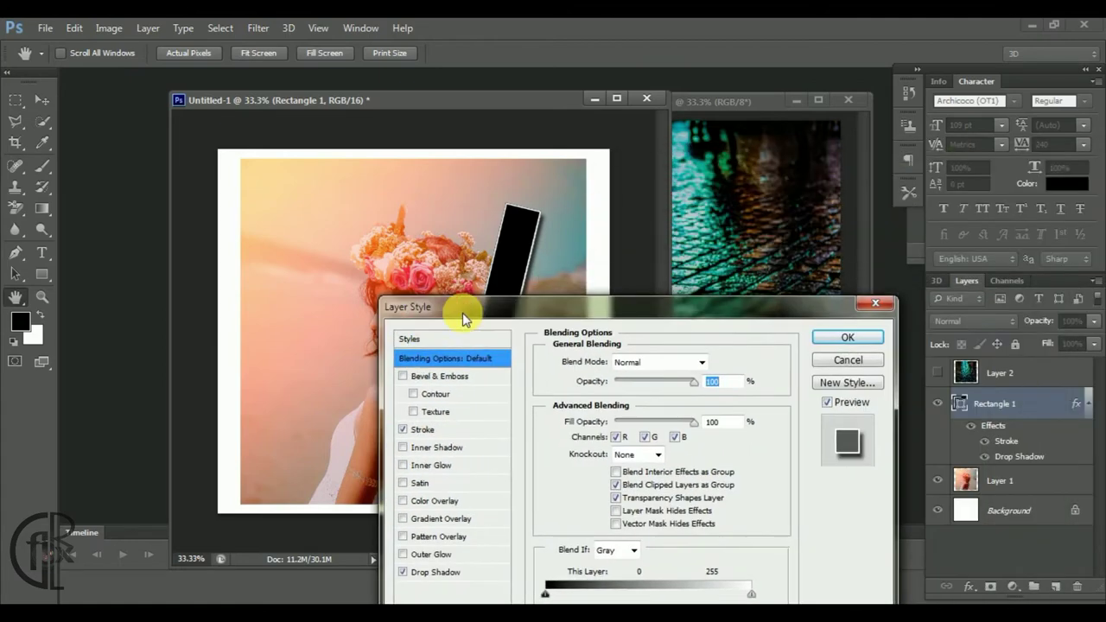
mouse_move(462, 313)
left_mouse_down()
mouse_move(662, 217)
mouse_move(659, 192)
left_mouse_up()
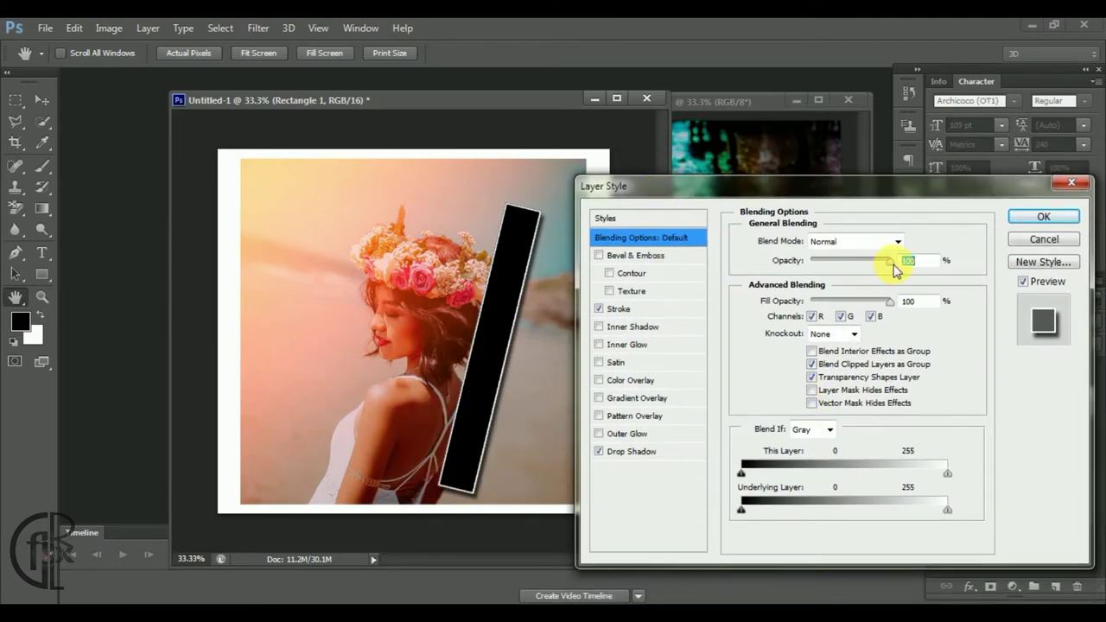
mouse_move(894, 266)
left_mouse_down()
mouse_move(810, 278)
mouse_move(890, 262)
left_mouse_up()
left_click_drag(890, 301, 769, 318)
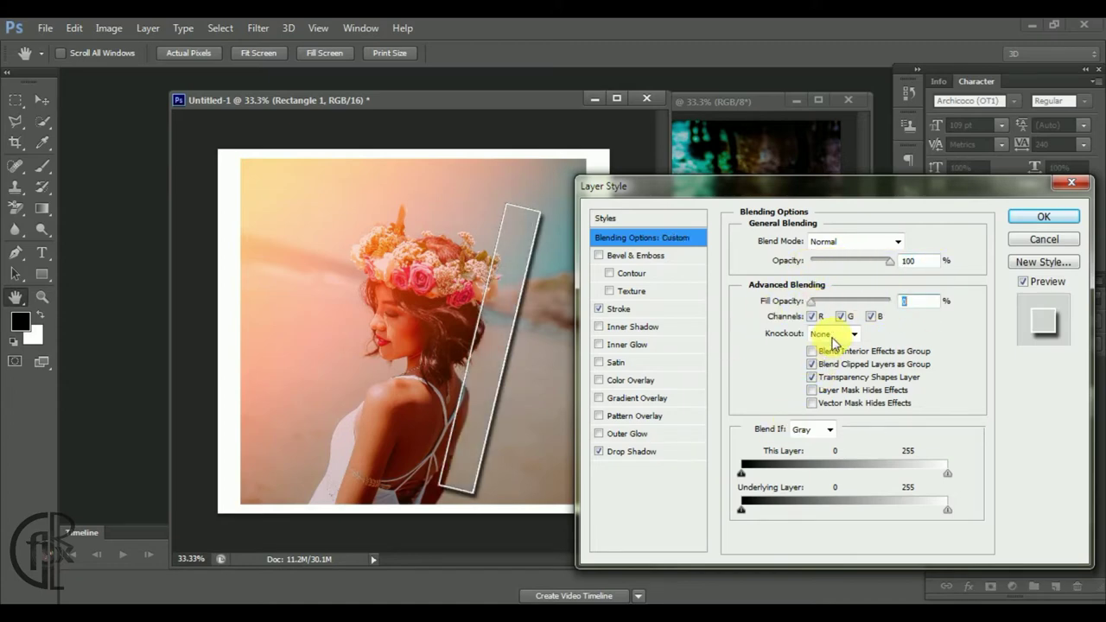
left_click(833, 339)
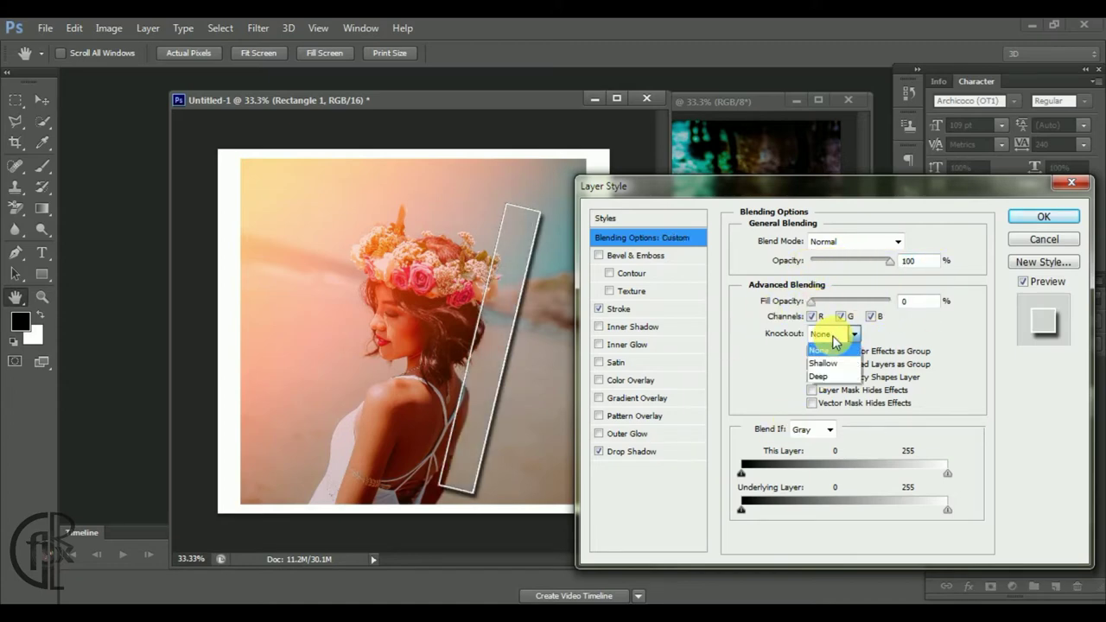
left_click(844, 377)
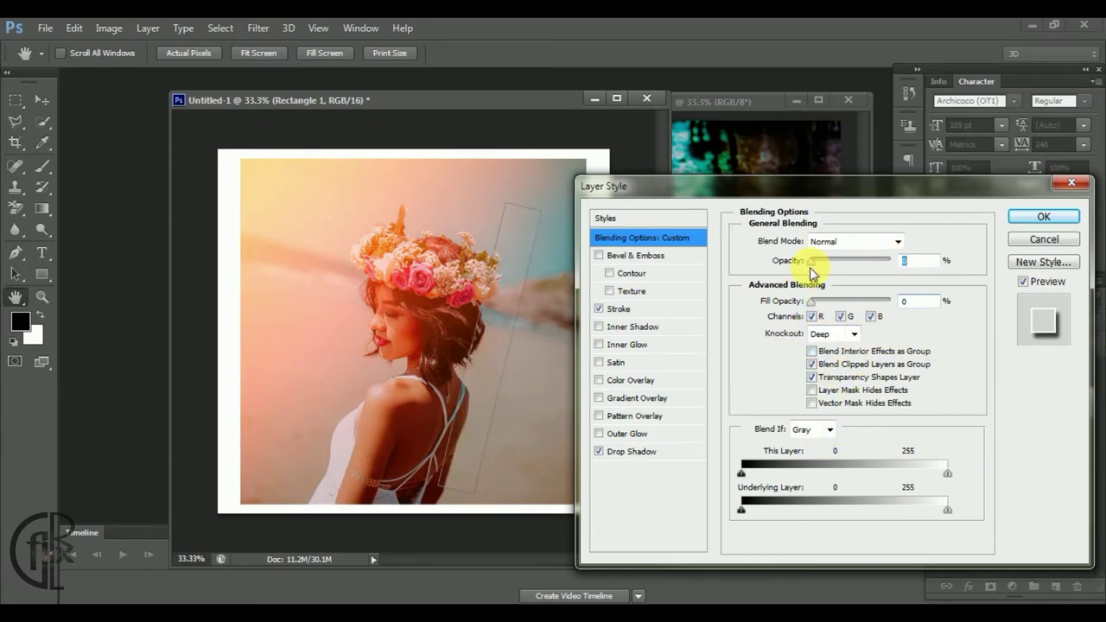
mouse_move(887, 263)
left_mouse_down()
mouse_move(764, 264)
mouse_move(908, 261)
left_mouse_up()
left_click(1043, 217)
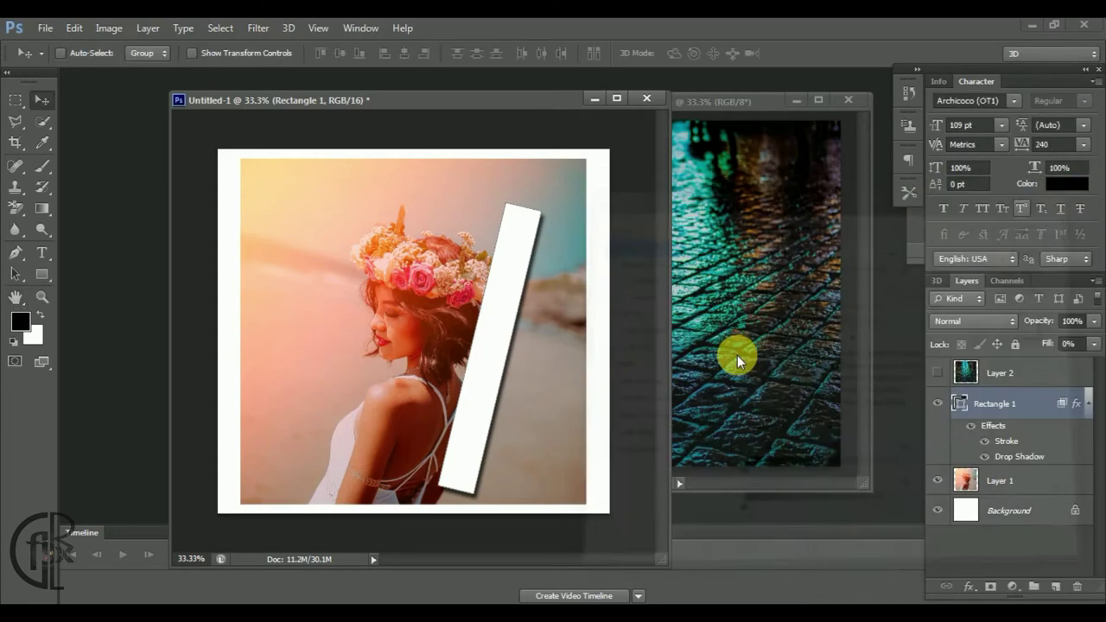
Show the cobblestone layer and move it beneath the strip in the layer stack.
left_click_drag(486, 356, 494, 342)
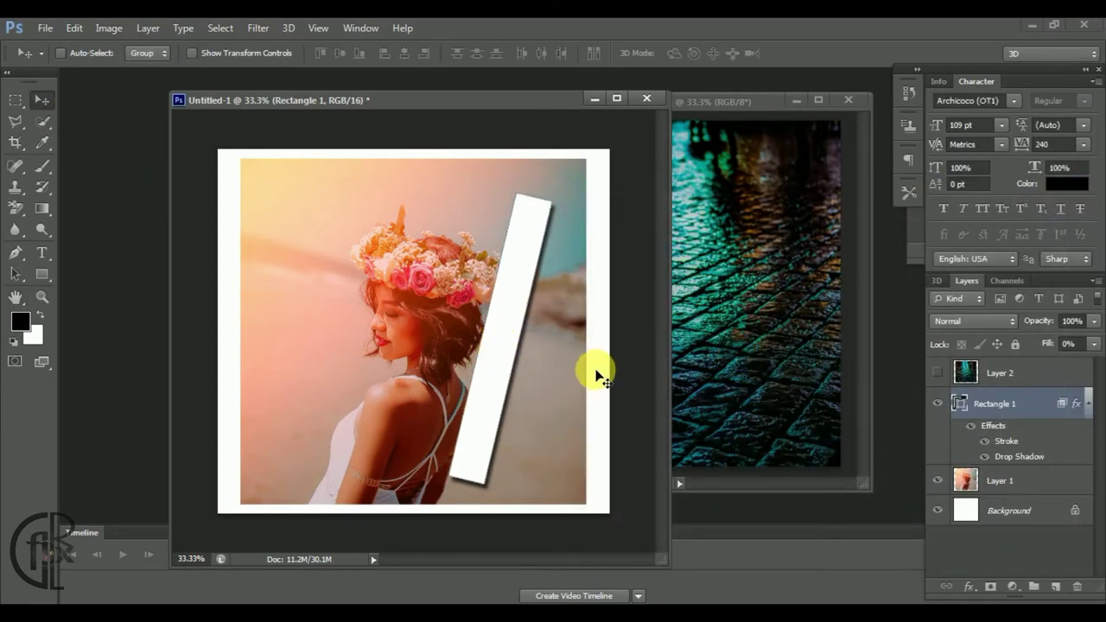
left_click(1036, 522)
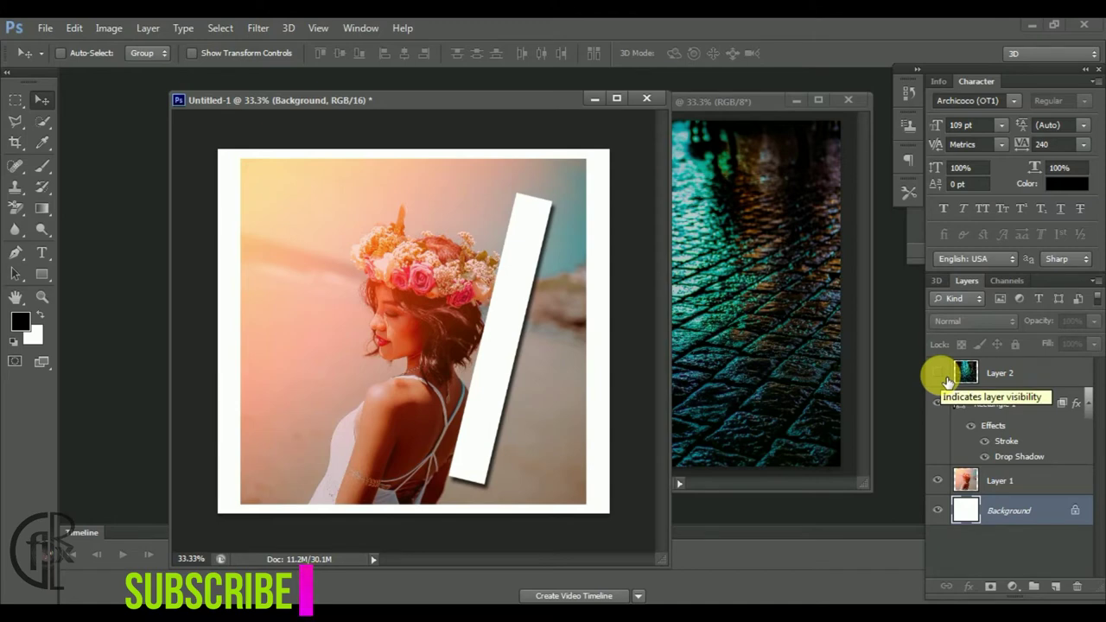
left_click(939, 374)
left_click_drag(1041, 382, 1037, 469)
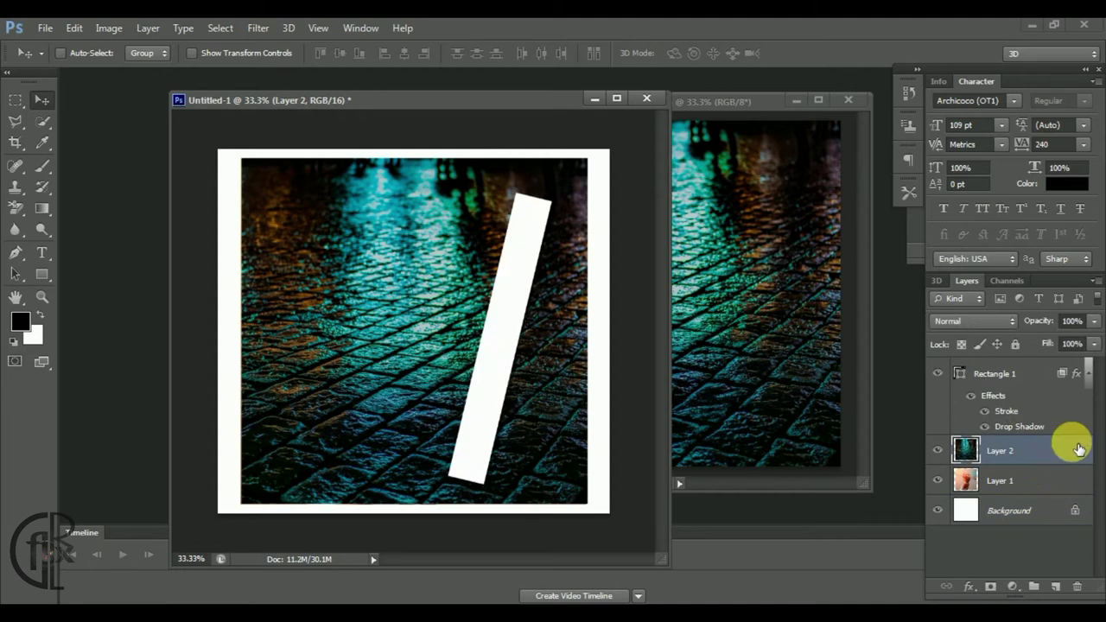
Merge the portrait Layer 1 down into the Background, then select Rectangle 1.
left_click(1025, 482)
left_click(1022, 454)
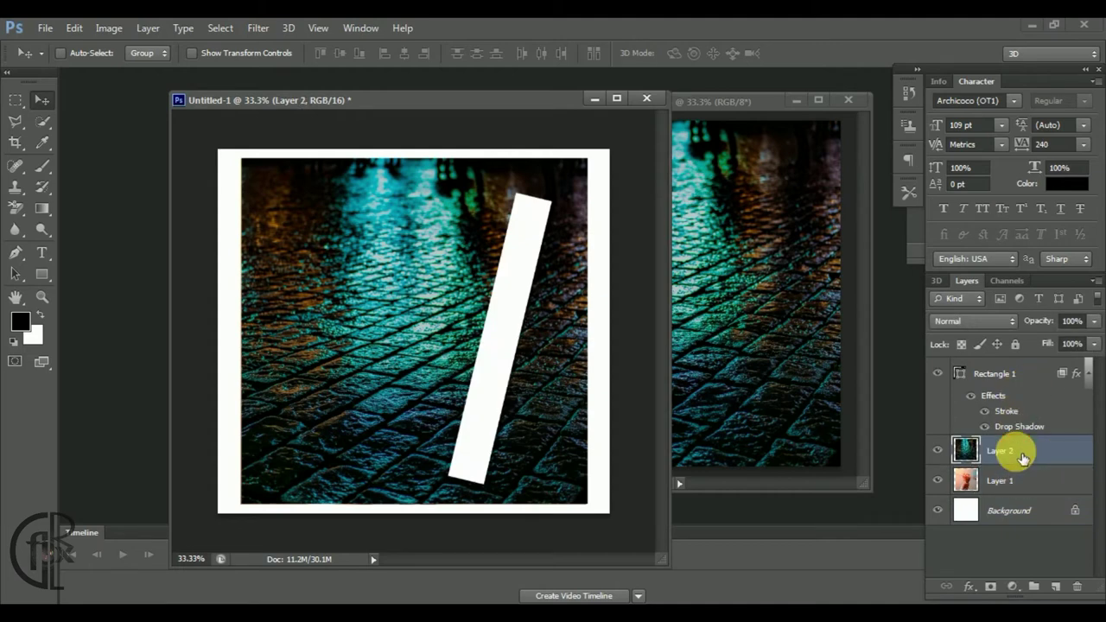
left_click(1022, 512)
left_click(1017, 480)
right_click(1018, 478)
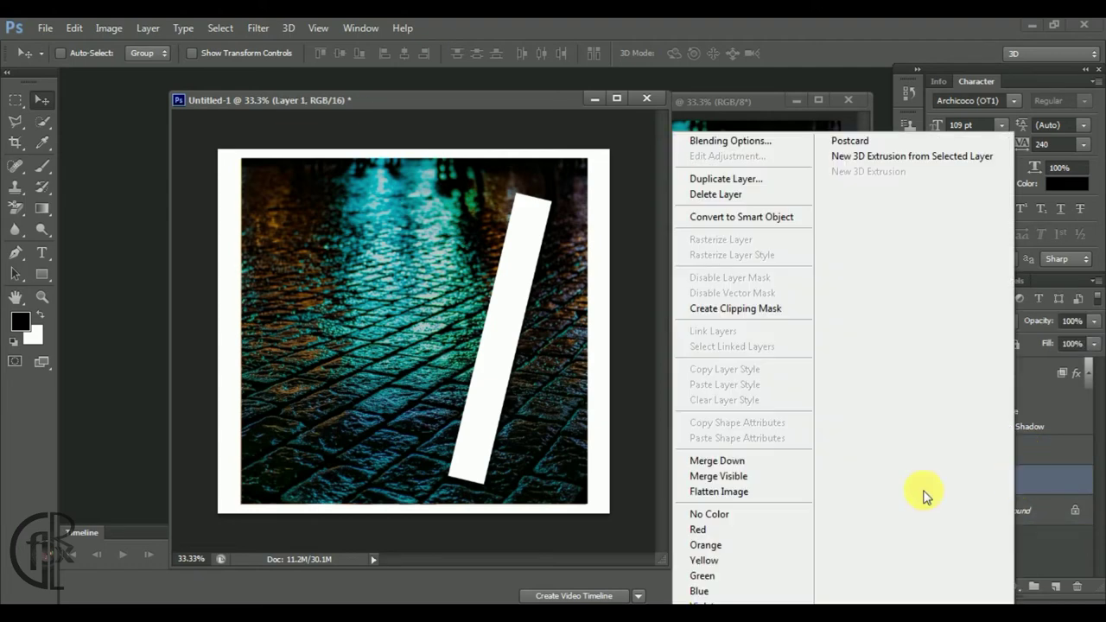
left_click(752, 465)
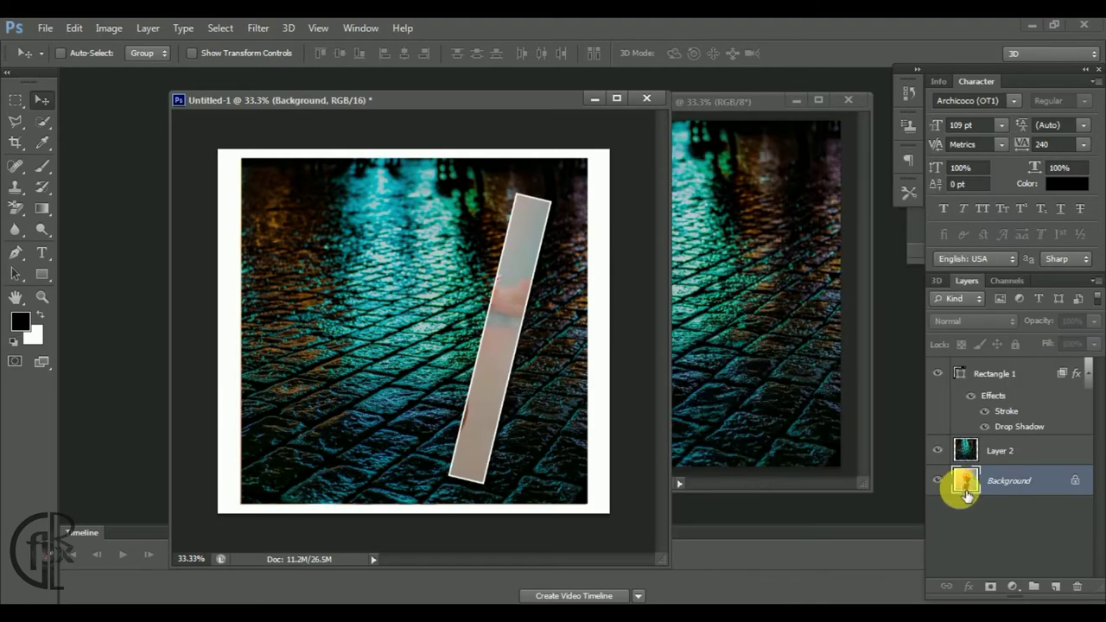
left_click(1089, 375)
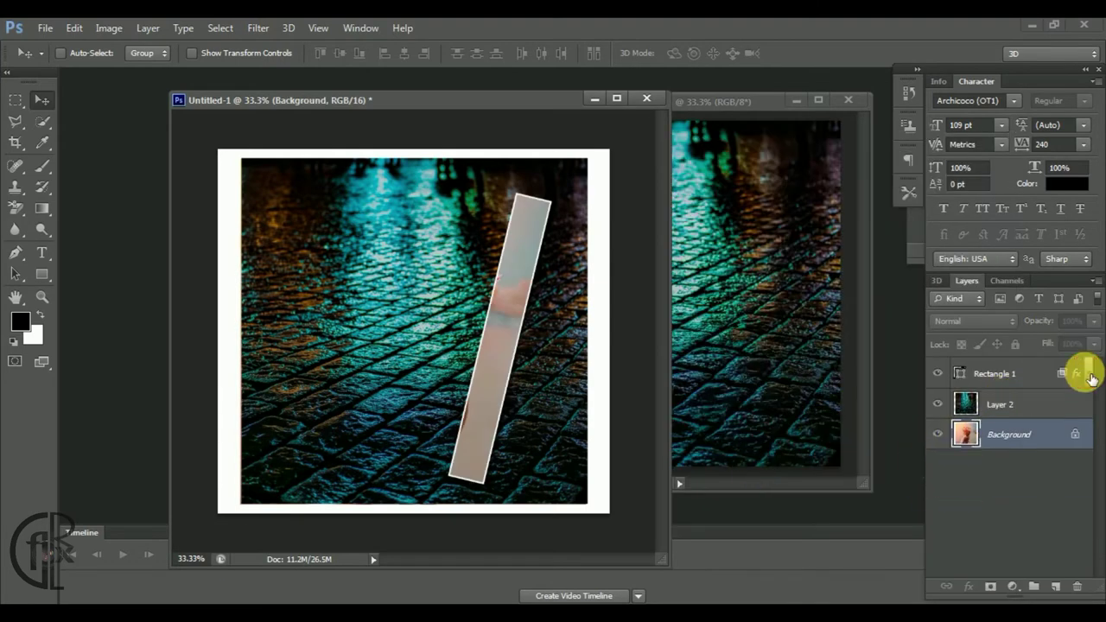
left_click(1022, 376)
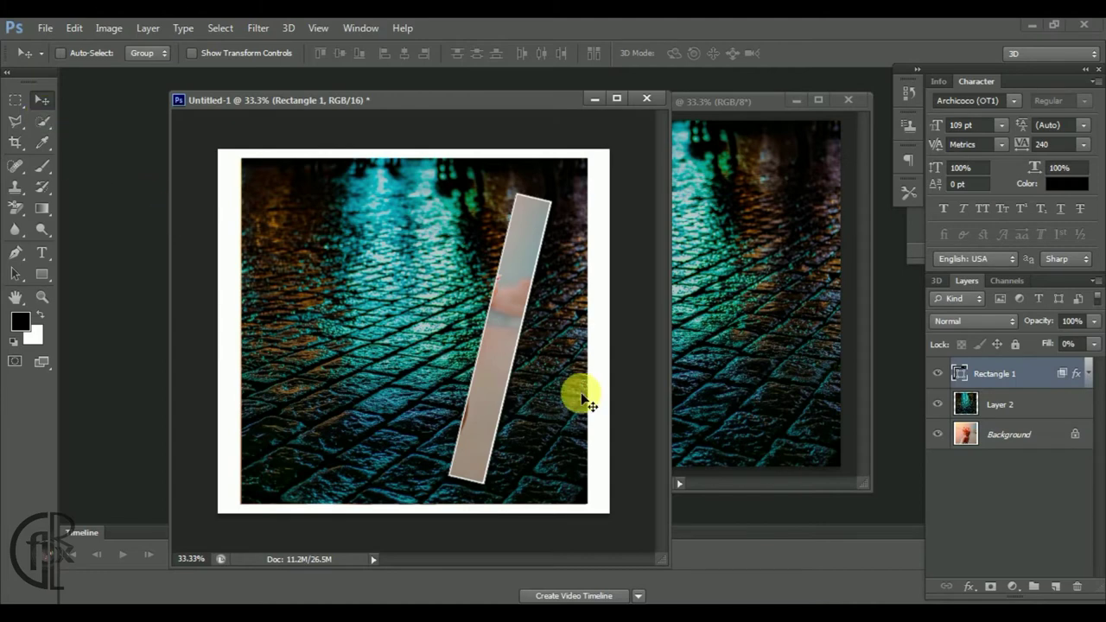
Shorten Rectangle 1 from its top and nudge it down and right.
mouse_move(494, 399)
left_mouse_down()
mouse_move(331, 384)
mouse_move(331, 375)
mouse_move(407, 393)
mouse_move(395, 395)
mouse_move(451, 377)
mouse_move(437, 375)
mouse_move(459, 239)
mouse_move(490, 251)
mouse_move(496, 308)
left_mouse_up()
right_click(346, 368)
left_click(346, 361)
key("ctrl+t")
left_click_drag(337, 171, 331, 185)
key("Return")
left_click_drag(351, 256, 371, 282)
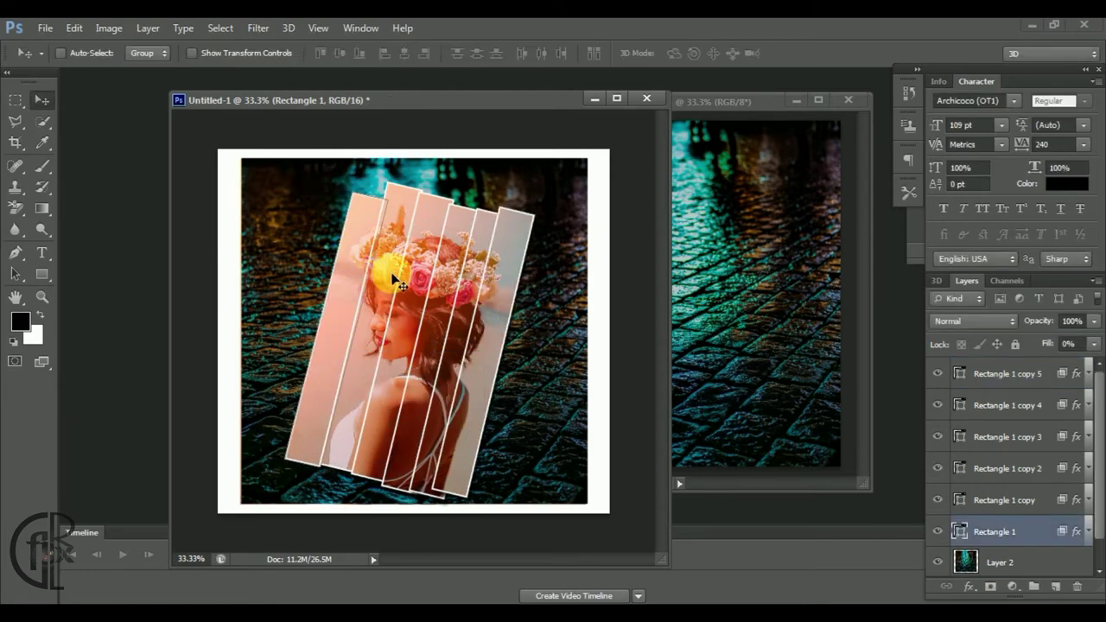
Rotate Rectangle 1 copy slightly and stretch its bottom-left corner.
left_click(393, 279, "ctrl")
key("ctrl+t")
left_click_drag(435, 173, 420, 167)
left_click_drag(314, 471, 308, 486)
key("Return")
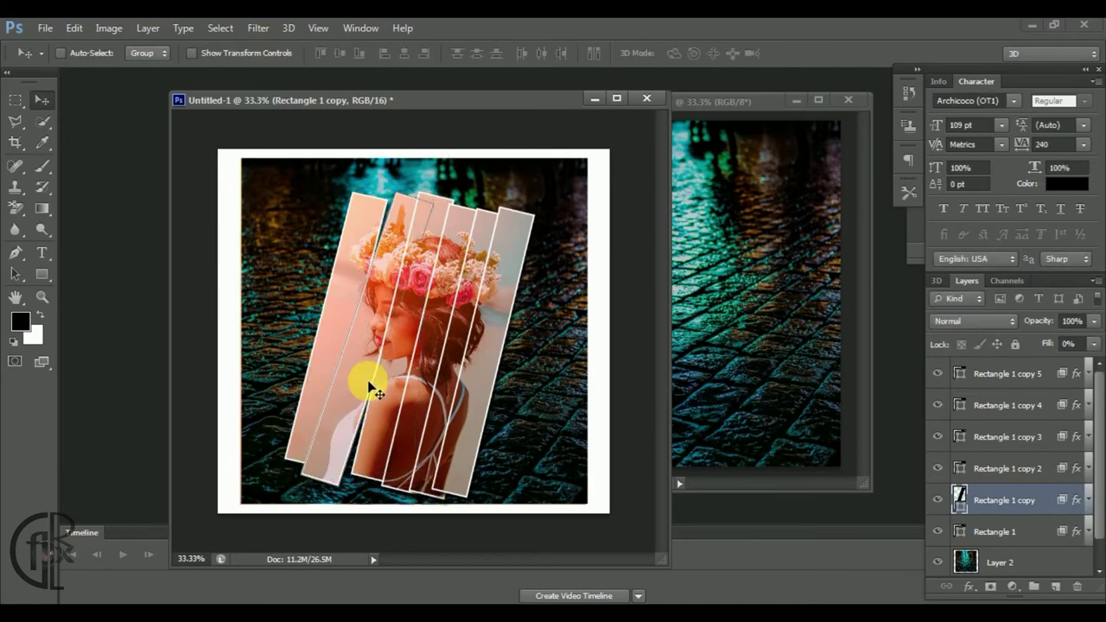
Shrink Rectangle 1 copy 2 from its top and resize it further.
left_click(393, 378, "ctrl")
key("ctrl+t")
left_click_drag(399, 197, 406, 215)
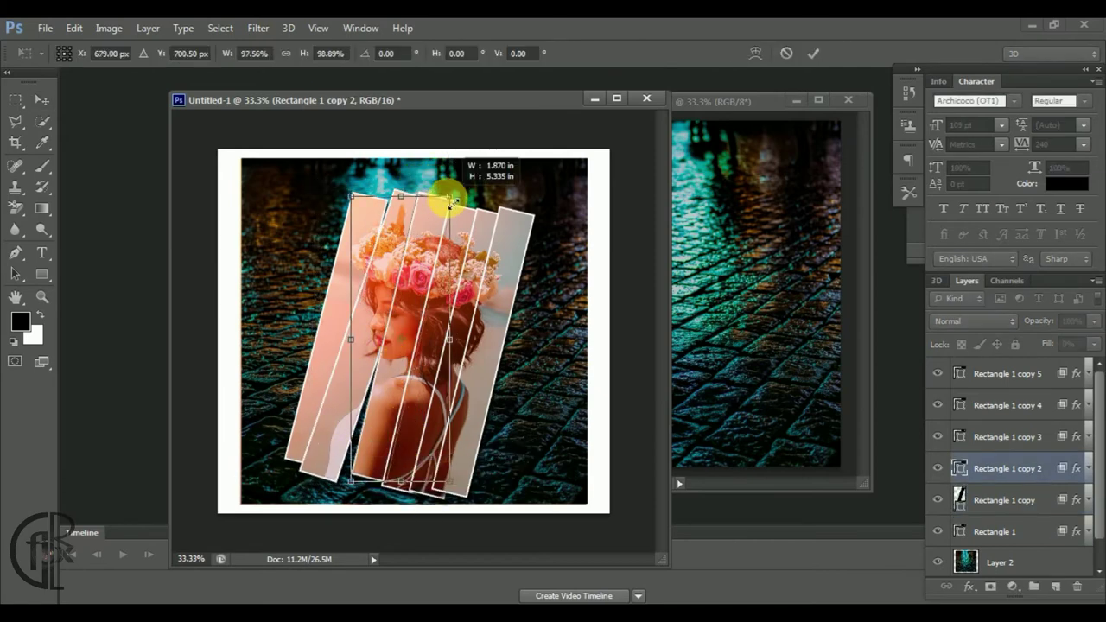
left_click_drag(396, 481, 366, 449)
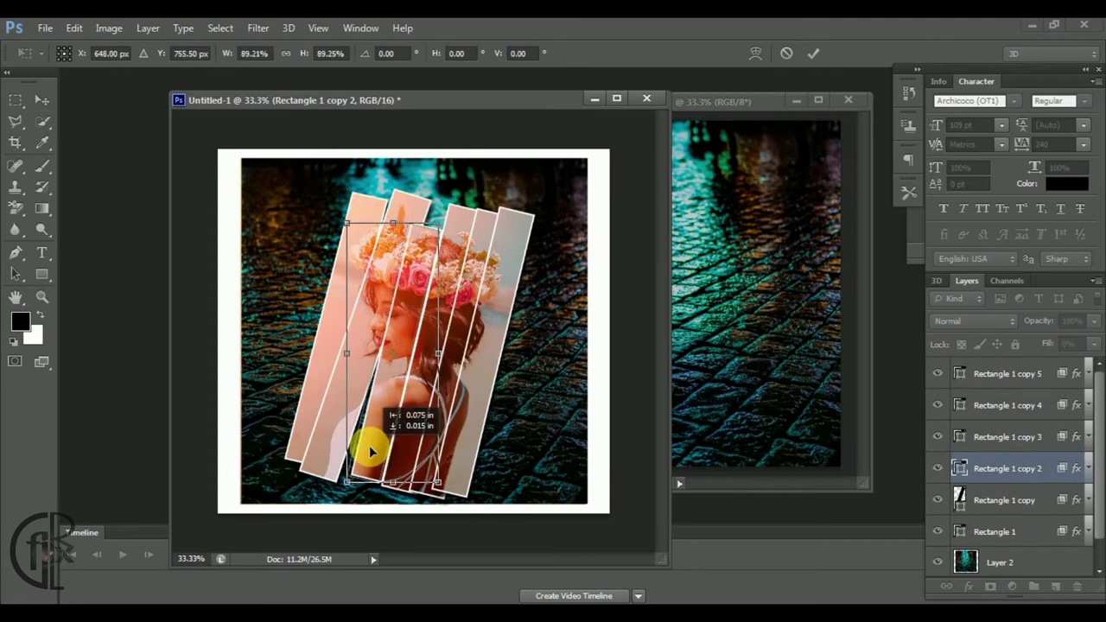
double_click(435, 350)
Widen the Rectangle 1 copy 3 strip.
left_click(436, 341, "ctrl")
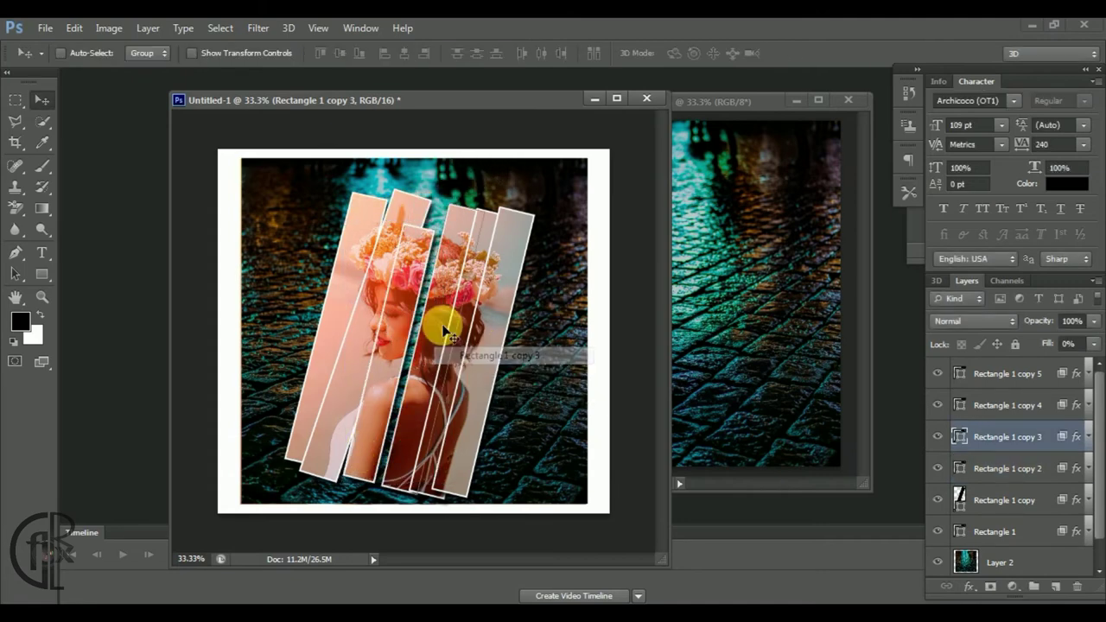
key("ctrl+t")
mouse_move(486, 353)
left_mouse_down()
mouse_move(498, 350)
mouse_move(484, 323)
left_mouse_up()
key("Return")
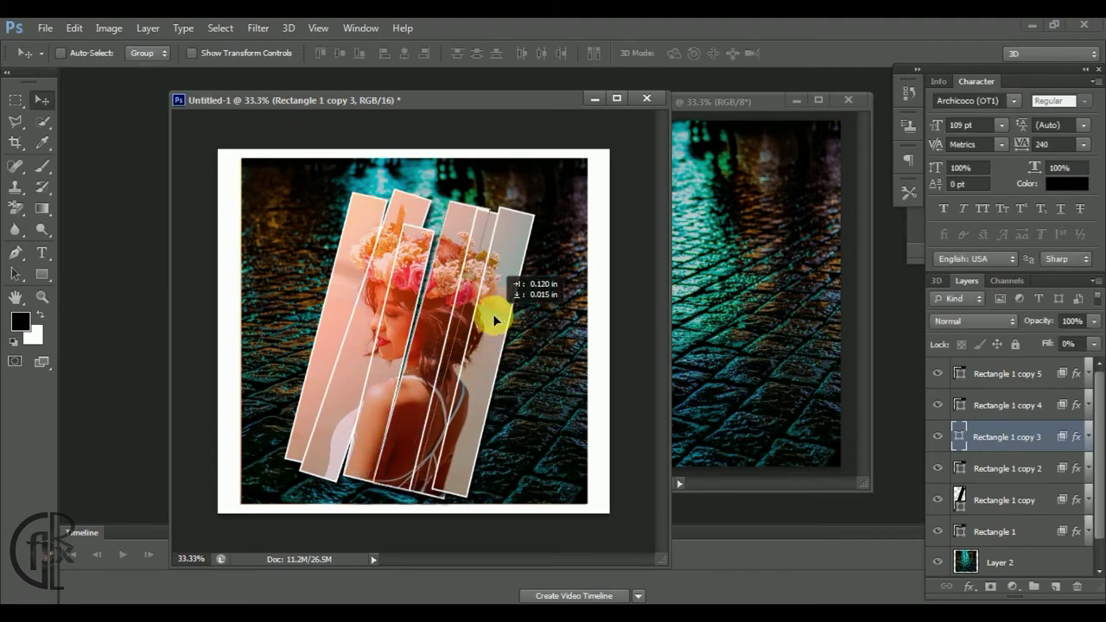
Shorten Rectangle 1 copy 4 to 81% height.
right_click(483, 324)
left_click(518, 327)
key("ctrl+t")
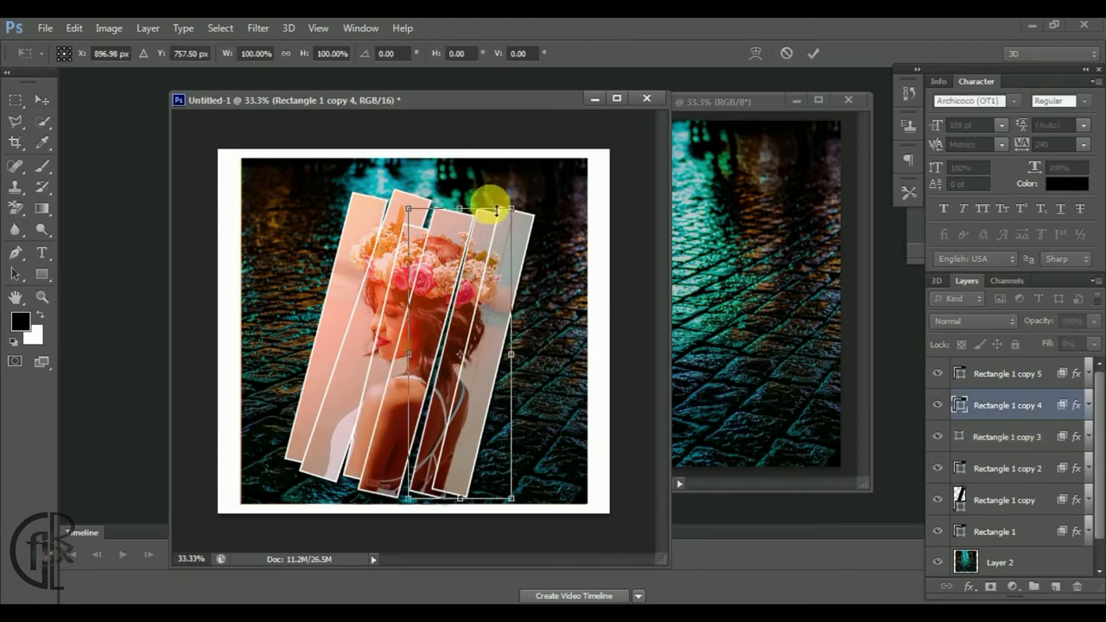
left_click_drag(494, 210, 493, 257)
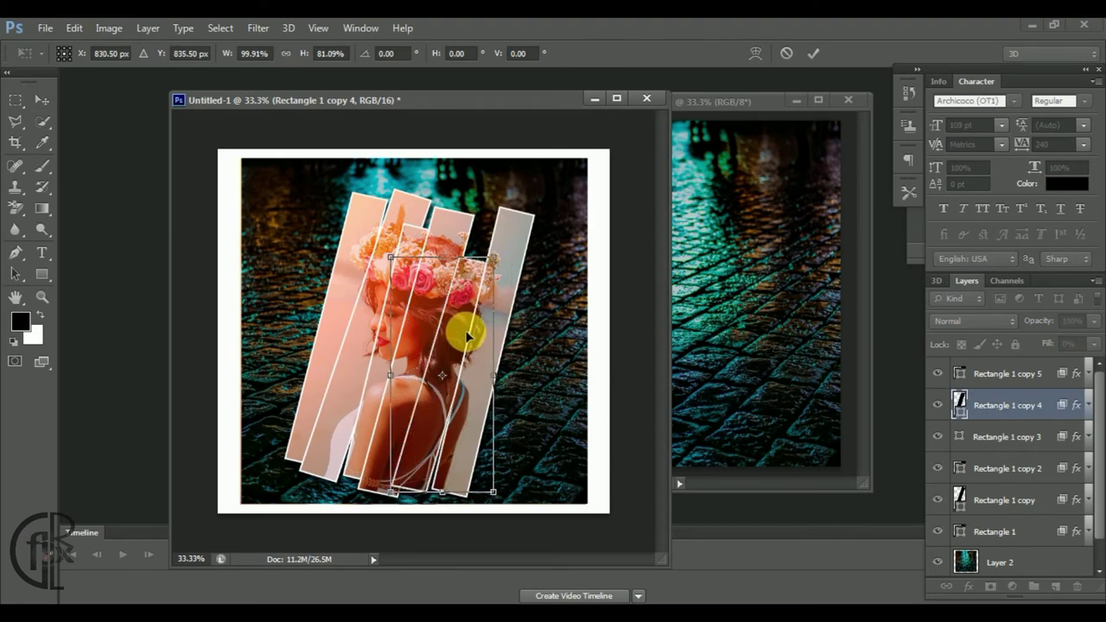
key("Return")
Squash Rectangle 1 copy 5 to about 86.65% height.
right_click(491, 341)
left_click(527, 350)
key("ctrl+t")
left_click_drag(480, 205, 479, 243)
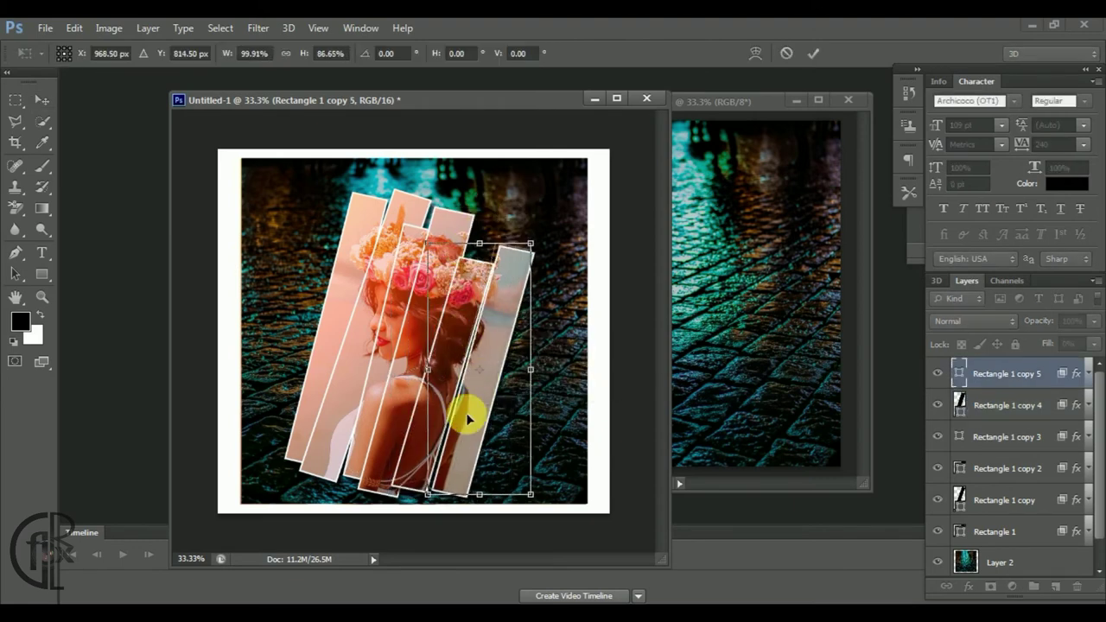
key("Return")
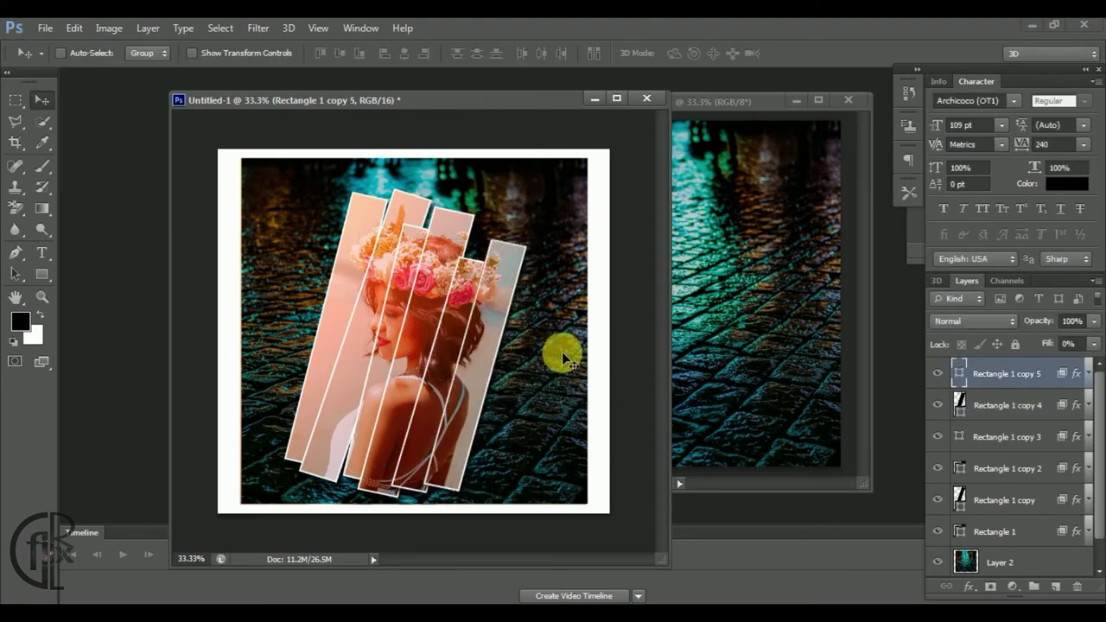
Step through the strip layers from copy 4 down to Rectangle 1 to review them.
left_click(1011, 406)
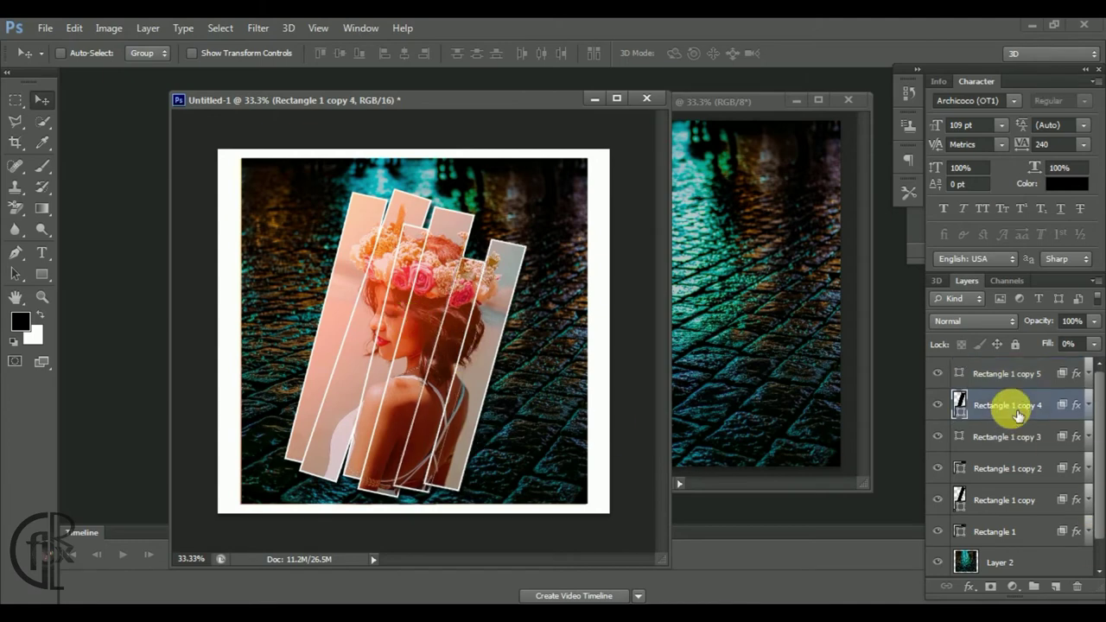
left_click(1027, 439)
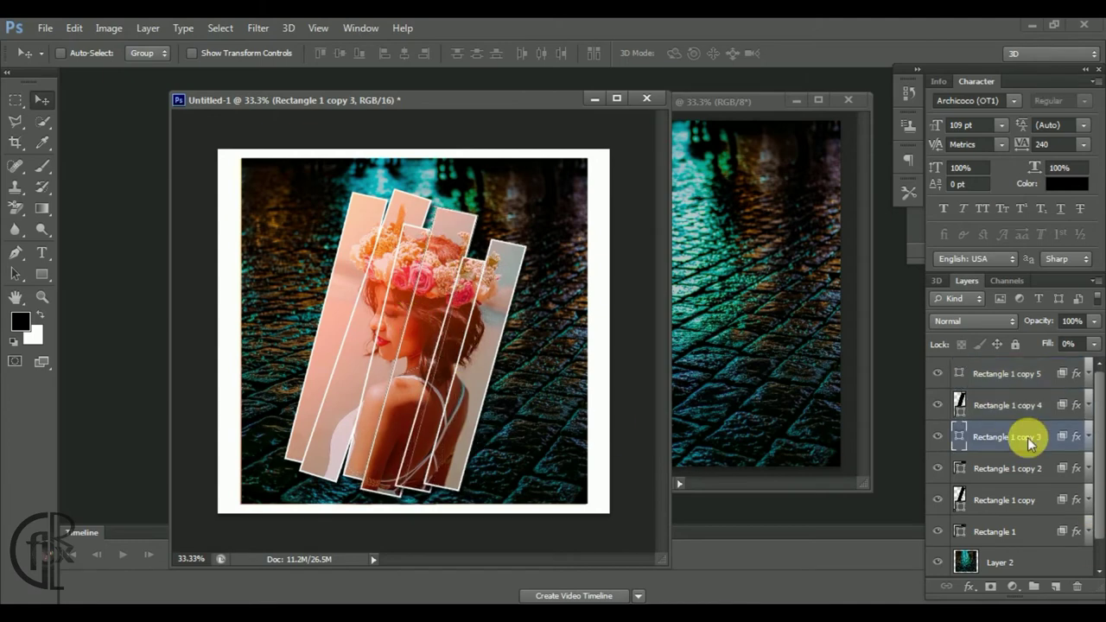
left_click(1028, 469)
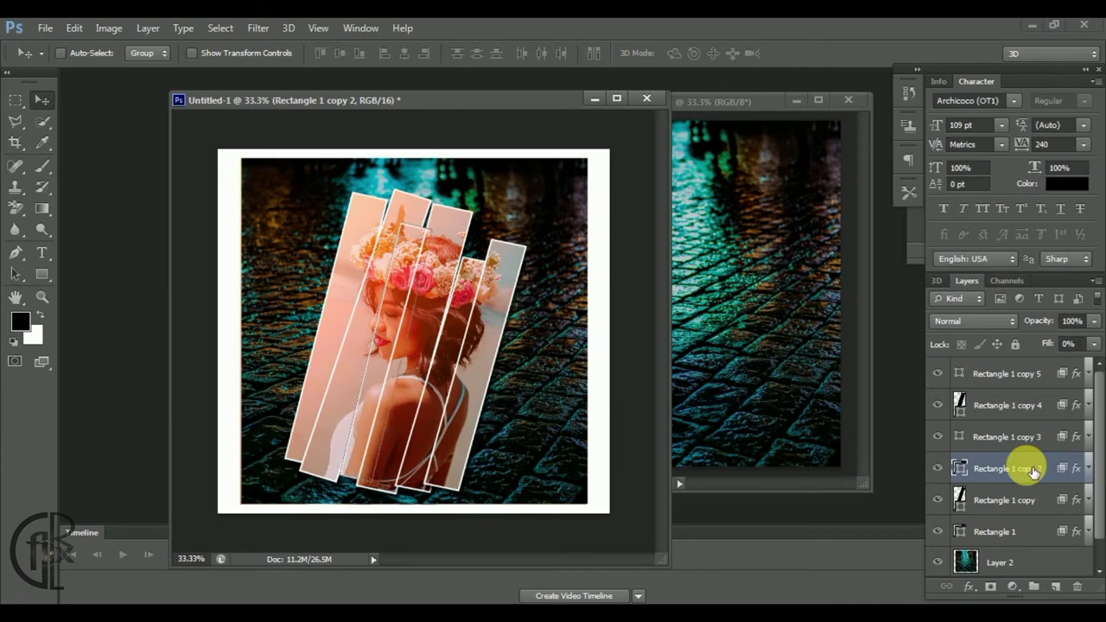
left_click(1029, 500)
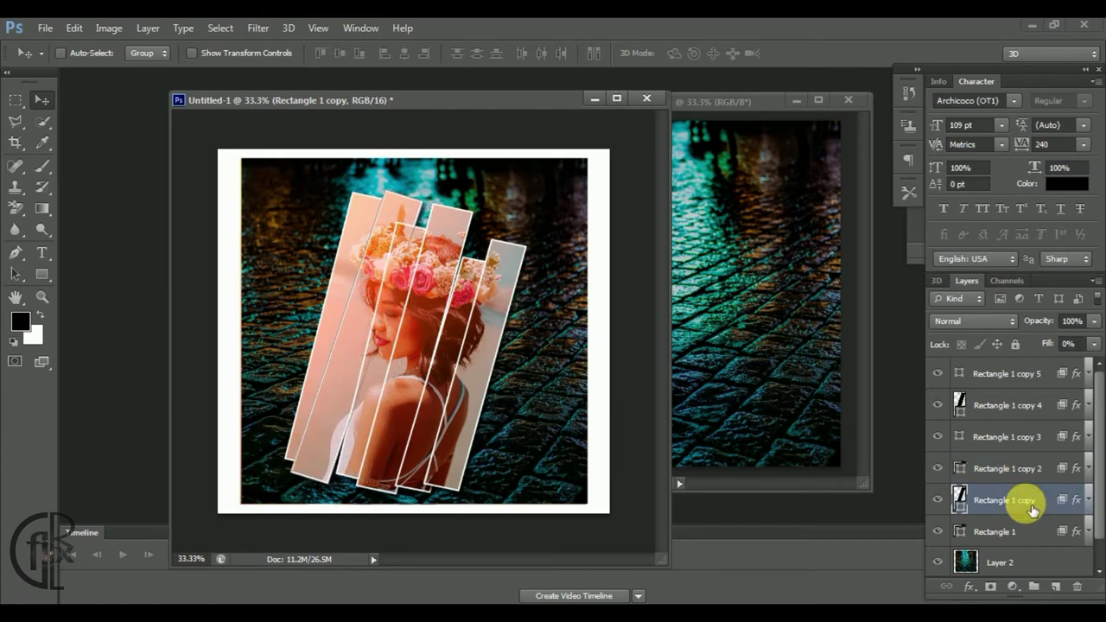
left_click(993, 530)
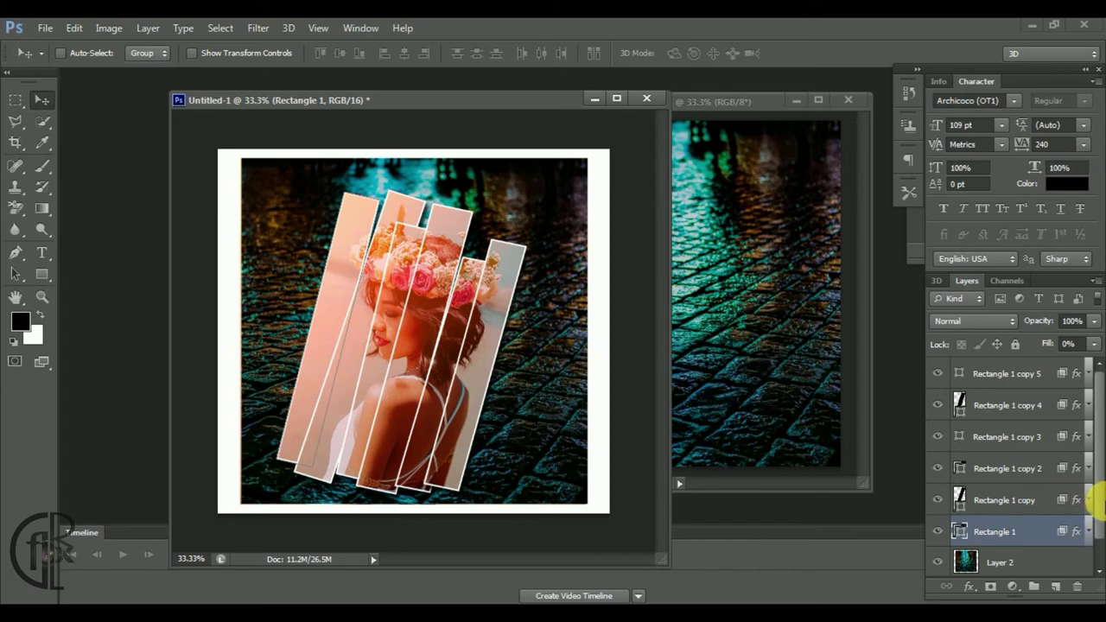
left_click(1090, 499)
Duplicate the cobblestone Layer 2 and hide the sharp original.
scroll(1080, 467, "down", 1)
left_click(1045, 528)
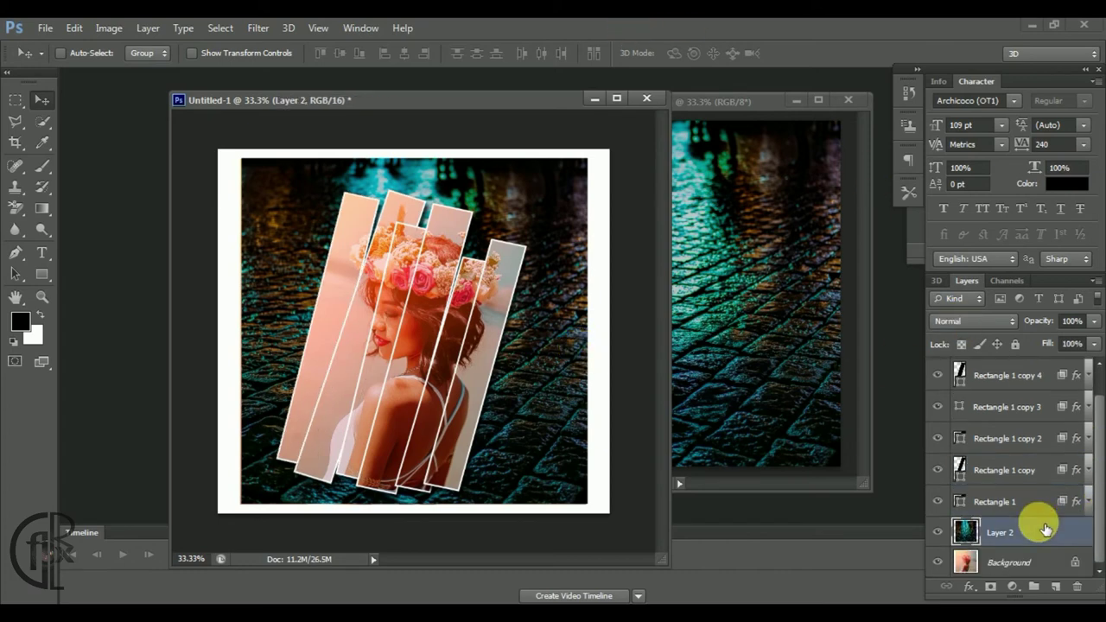
left_click(112, 27)
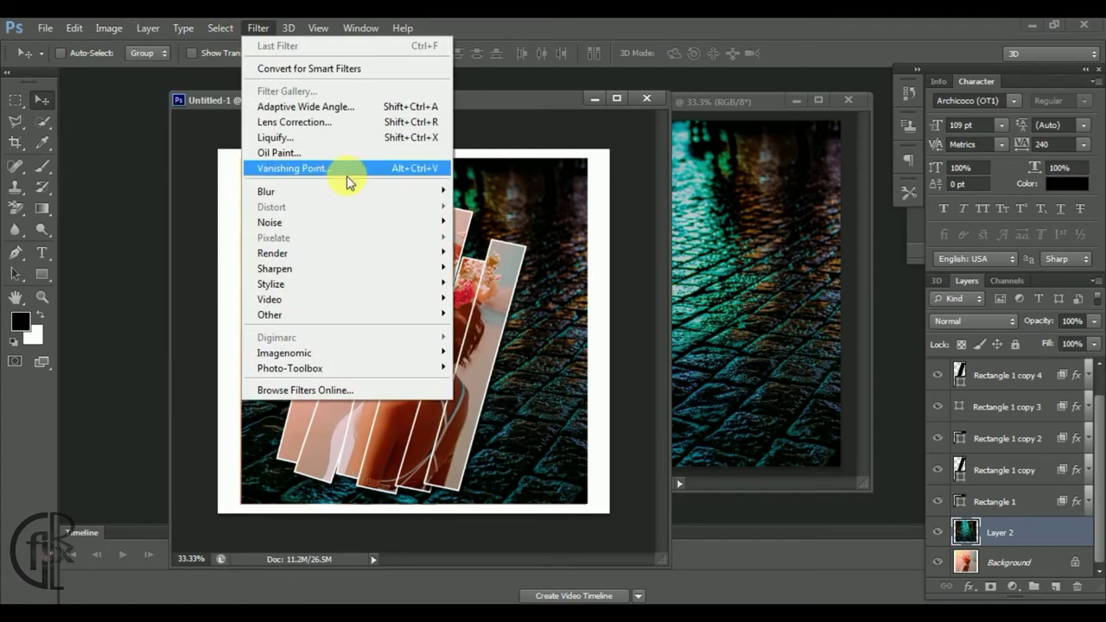
left_click(1051, 536)
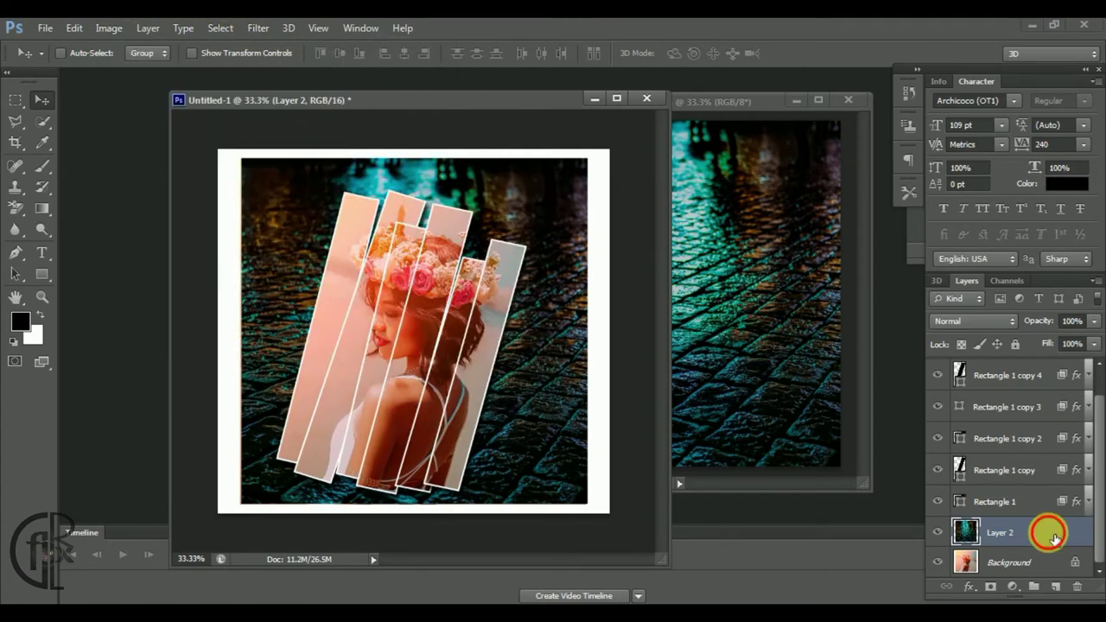
left_click_drag(1052, 537, 1055, 587)
left_click(938, 532)
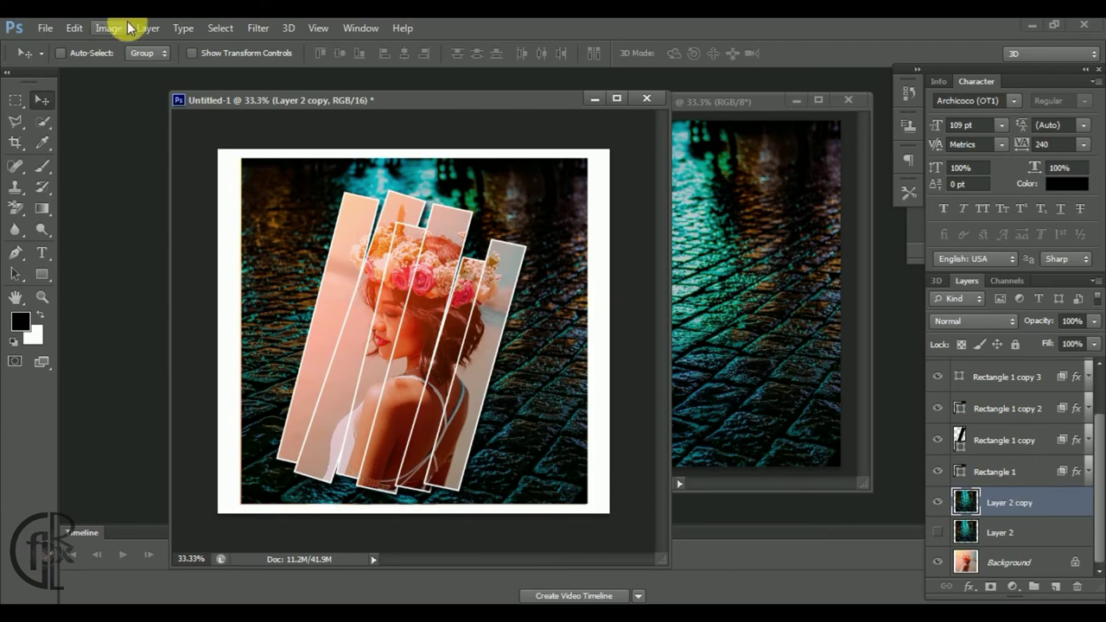
Apply a Gaussian Blur with radius 53.5 to the Layer 2 copy.
left_click(255, 29)
left_click(488, 298)
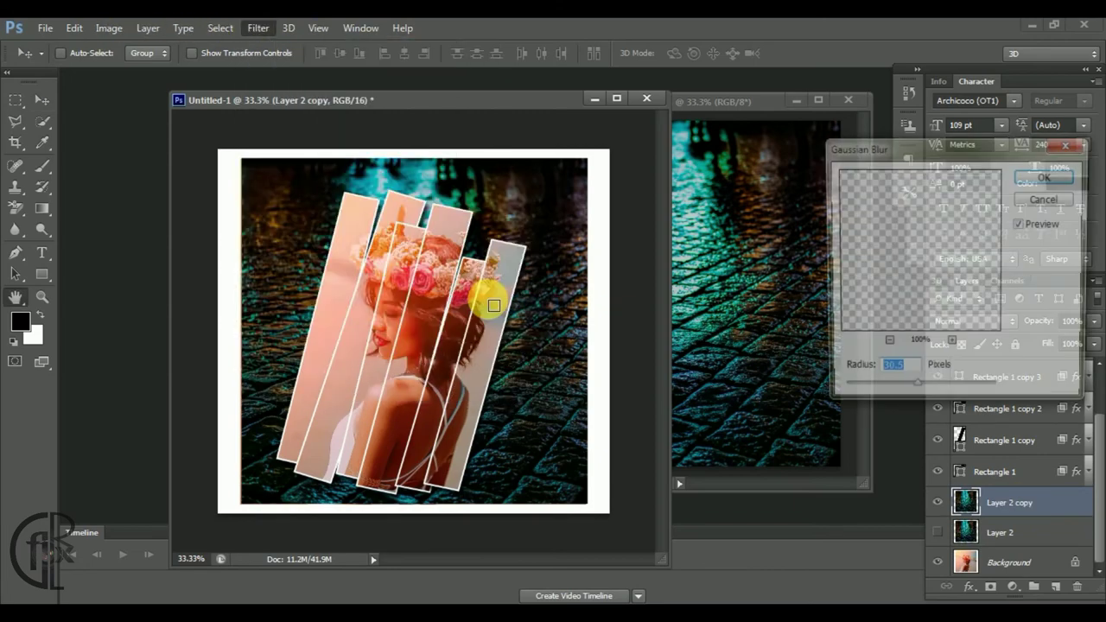
left_click(886, 345)
mouse_move(915, 390)
left_mouse_down()
mouse_move(931, 394)
mouse_move(874, 395)
left_mouse_up()
left_click(1054, 181)
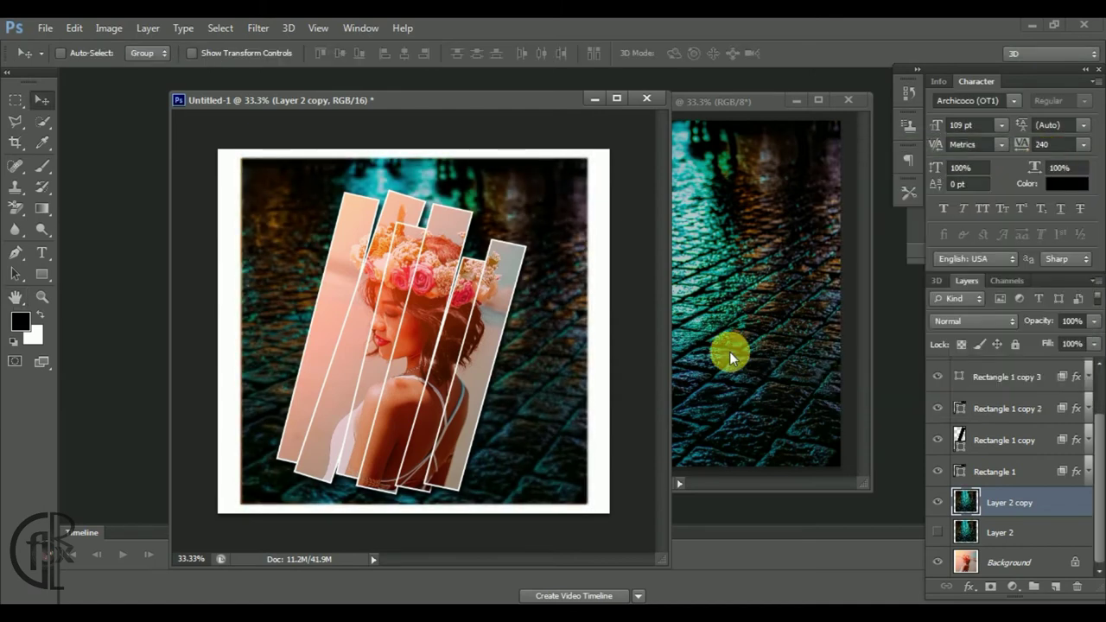
left_click(1032, 471)
scroll(1031, 471, "up", 2)
Select strips Rectangle 1 through copy 5 and free-transform them slightly right.
left_click(1031, 377, "shift")
key("ctrl+t")
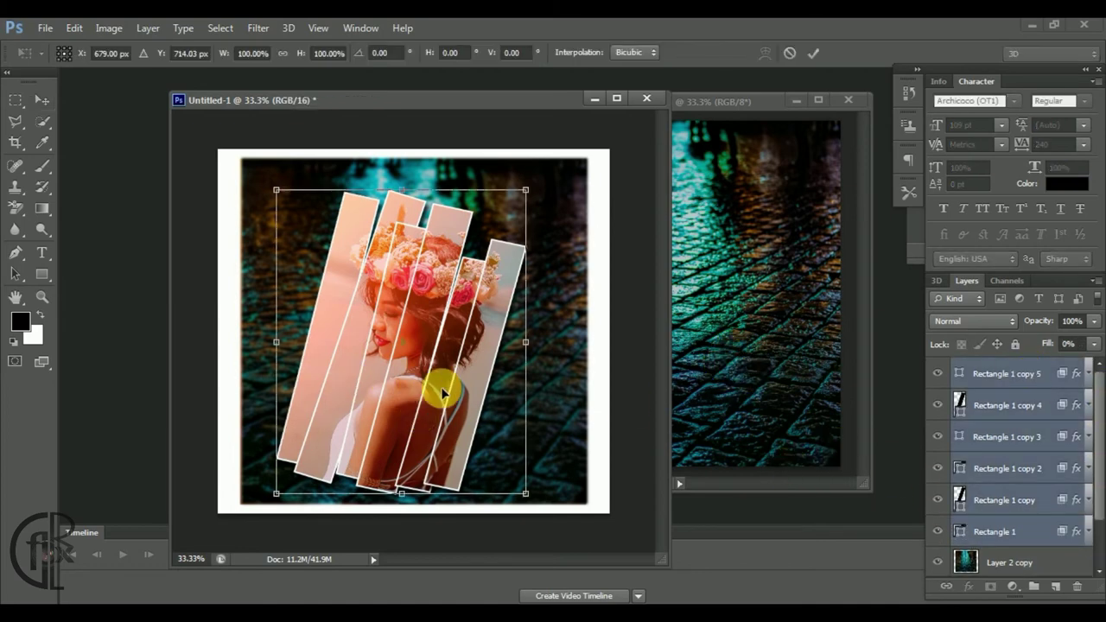
left_click_drag(440, 389, 466, 398)
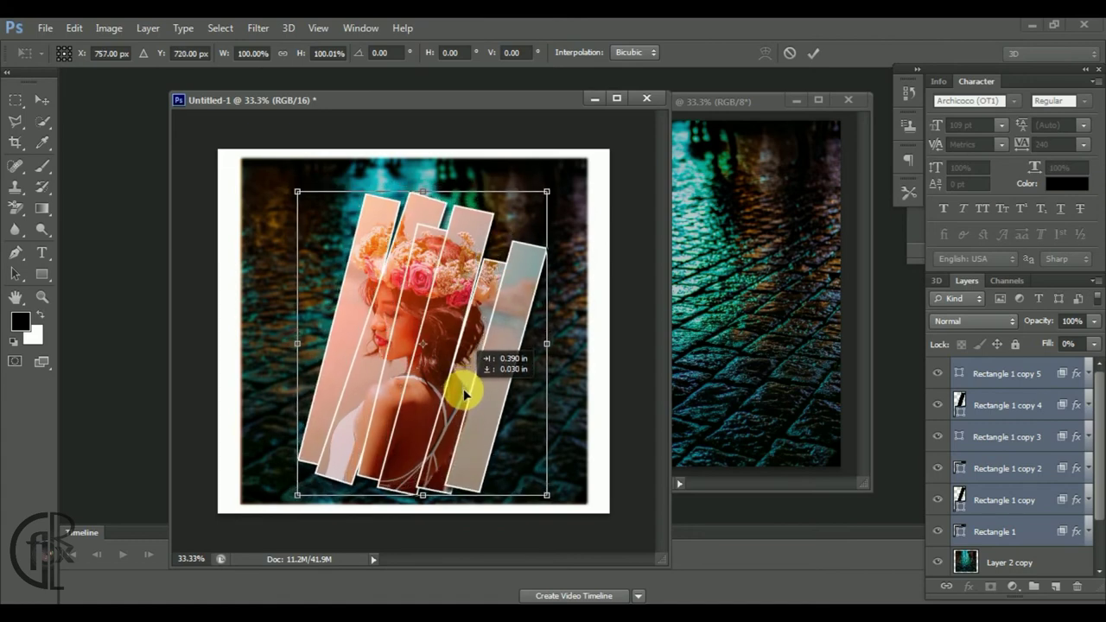
key("Return")
left_click(1037, 561)
left_click_drag(1095, 519, 1100, 572)
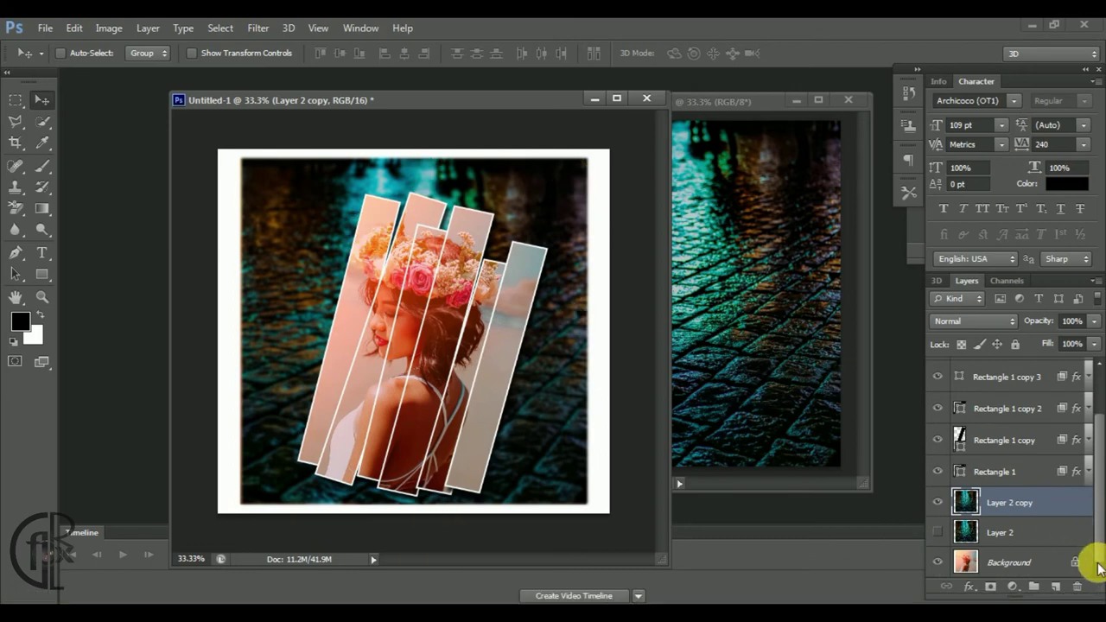
Add a new Layer 3 above Background and fill it with yellow.
left_click(1010, 563)
key("i")
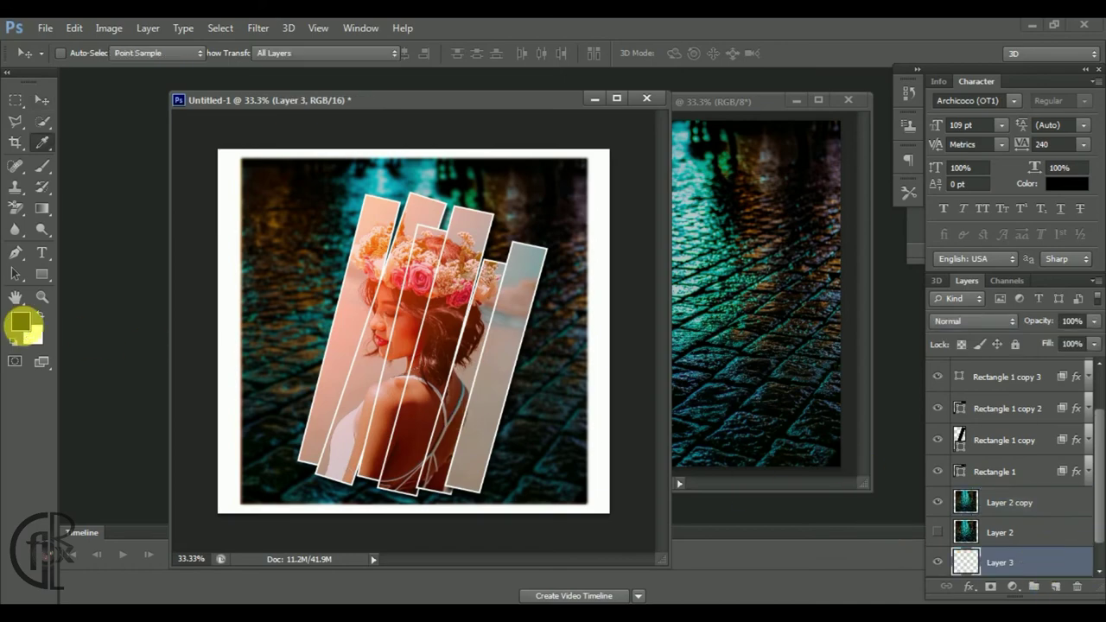
left_click(21, 322)
left_click(822, 377)
left_click(786, 216)
left_click(943, 188)
key("v")
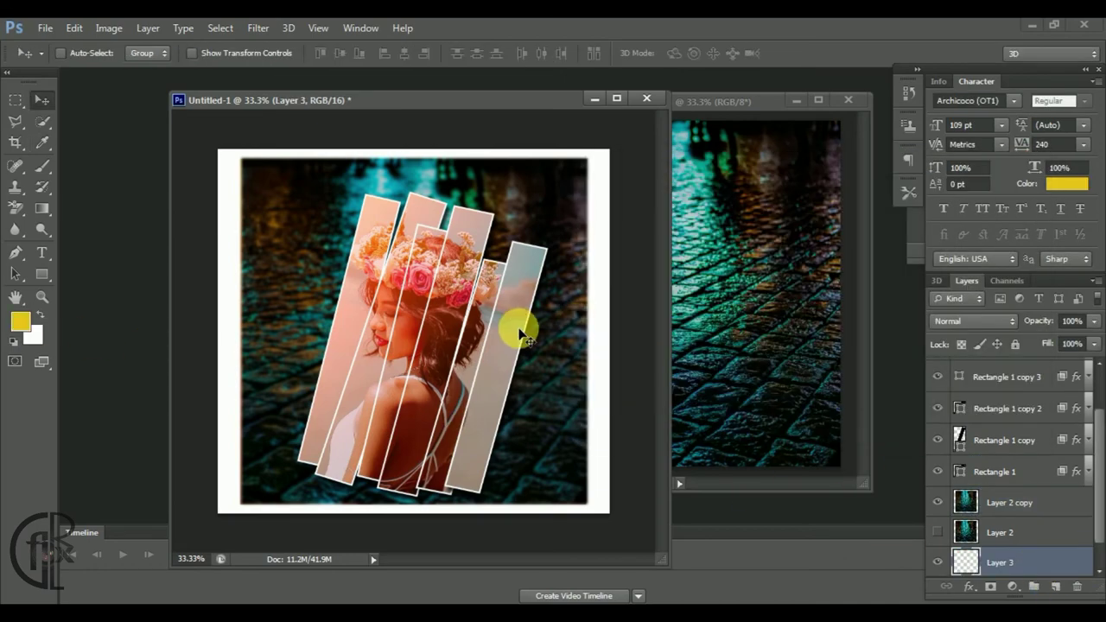
key("alt+BackSpace")
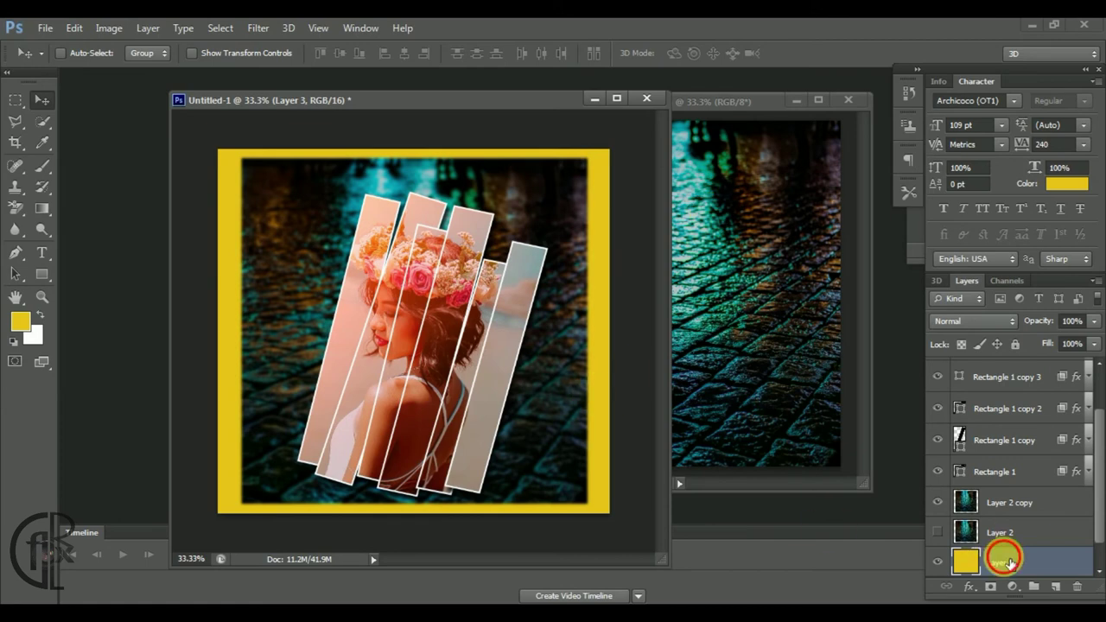
Move Layer 3 to the top and set its blend mode to Soft Light.
mouse_move(1004, 560)
left_mouse_down()
mouse_move(1025, 363)
mouse_move(1051, 366)
mouse_move(1037, 371)
left_mouse_up()
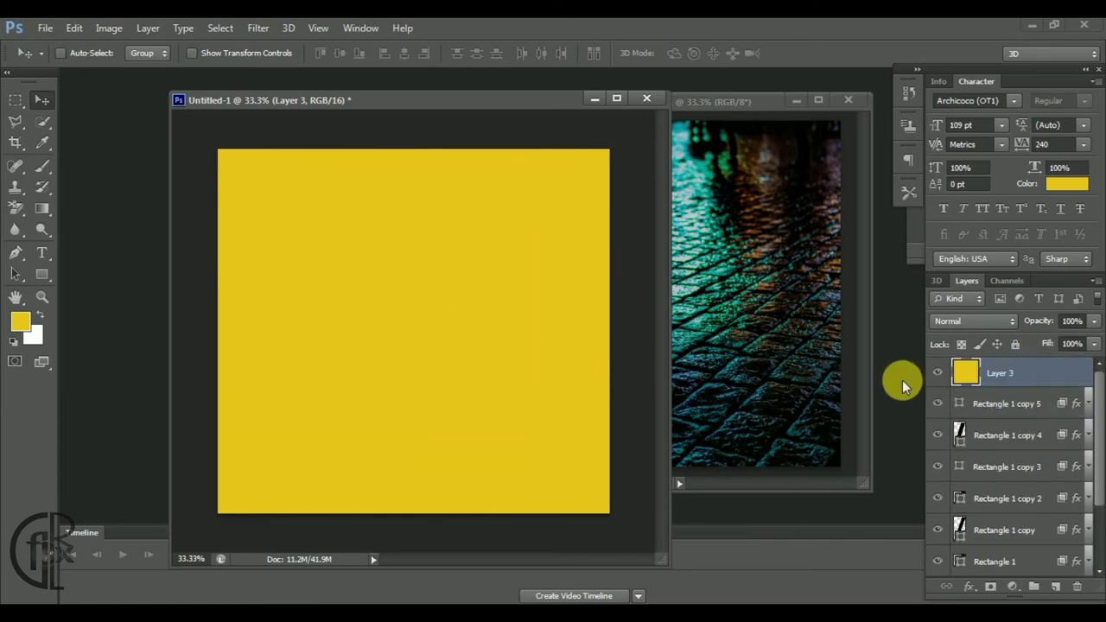
left_click(973, 320)
left_click(982, 148)
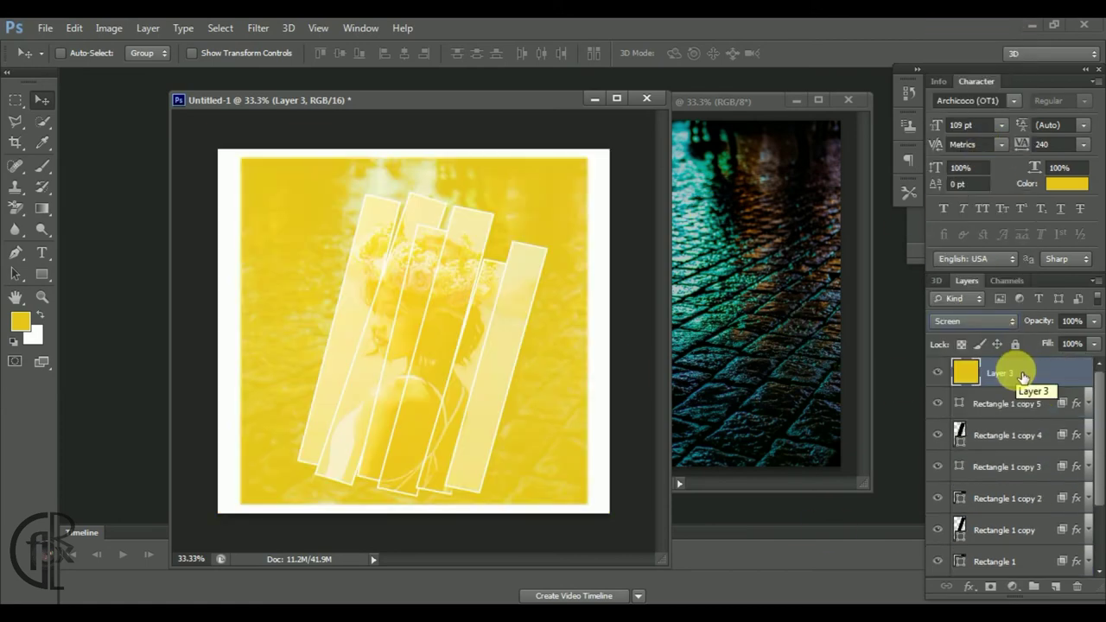
left_click(1011, 323)
left_click(951, 227)
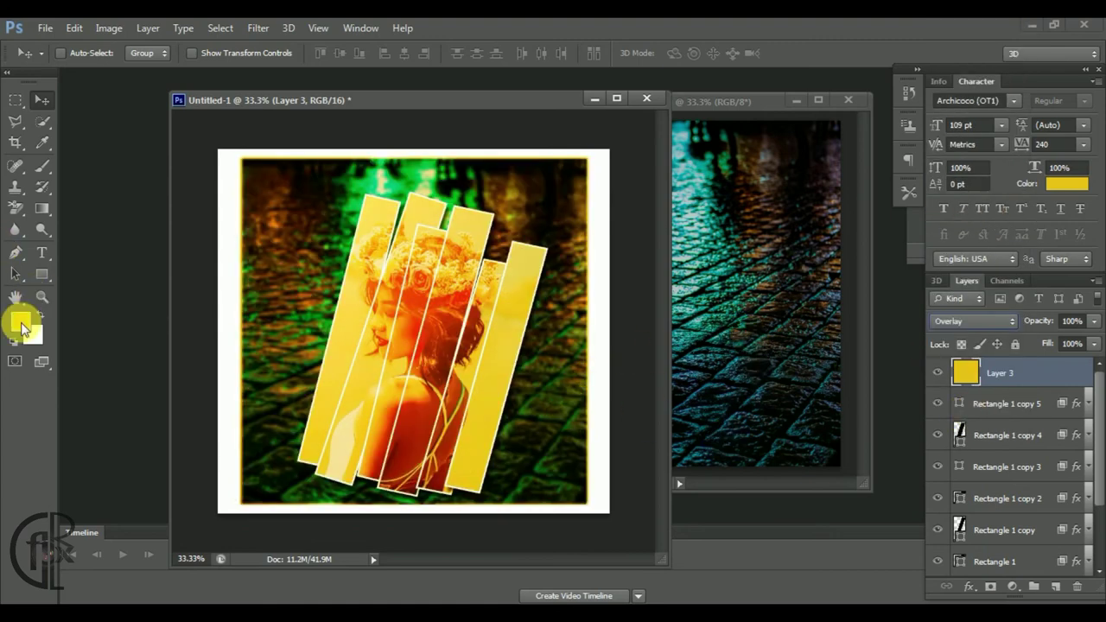
left_click(1003, 321)
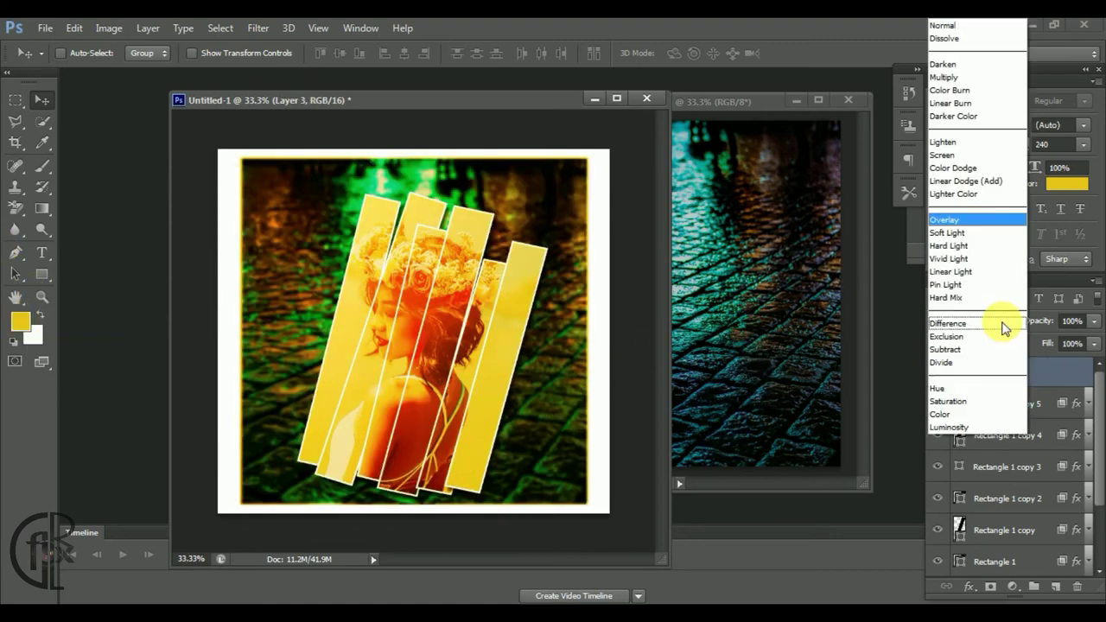
left_click(1002, 236)
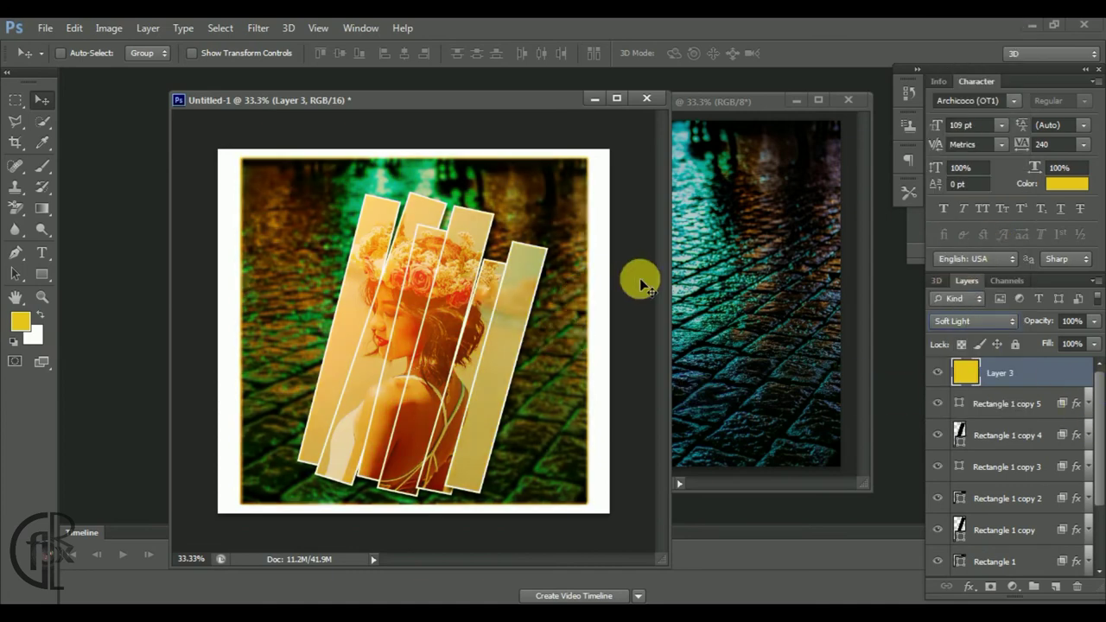
scroll(1089, 489, "down", 3)
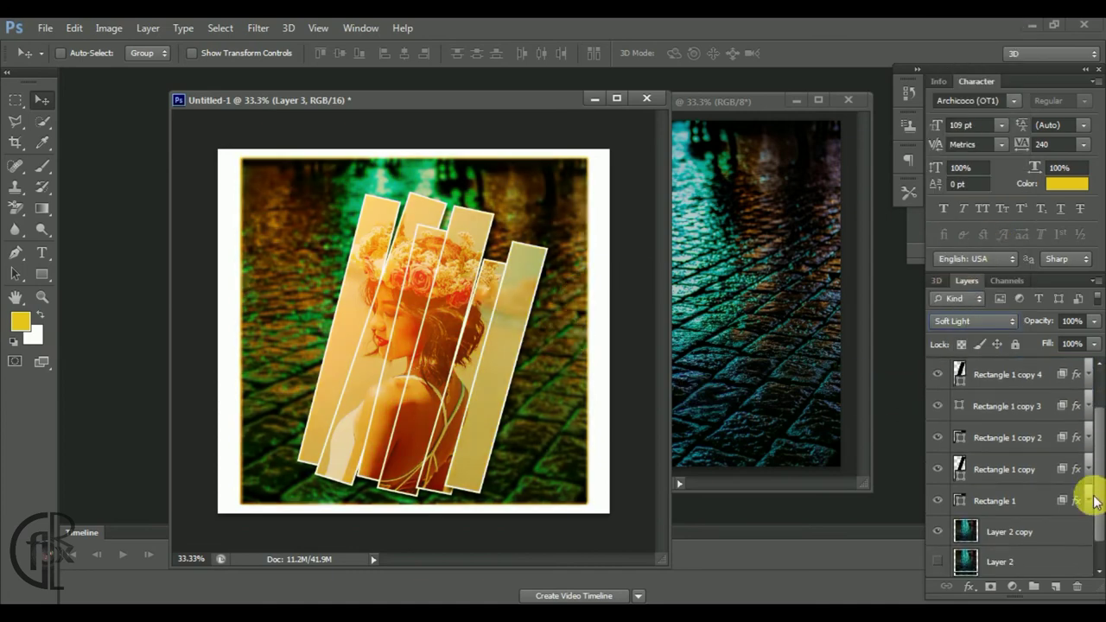
Delete a stray empty Layer 4, then Flatten Image, discarding the hidden layer.
left_click(1059, 587)
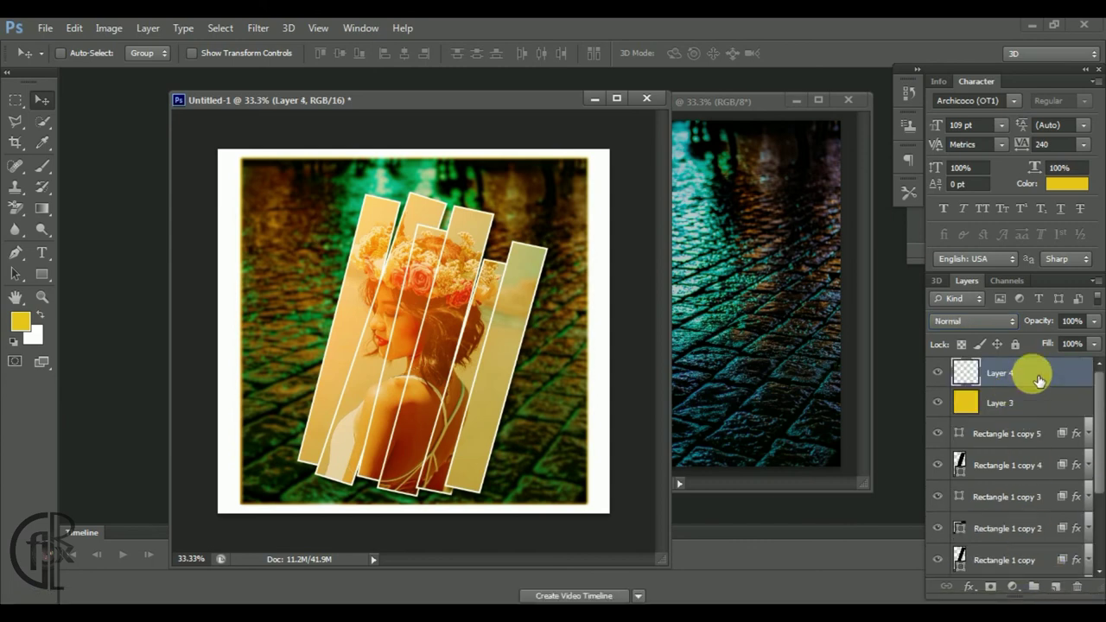
left_click_drag(1037, 381, 1076, 587)
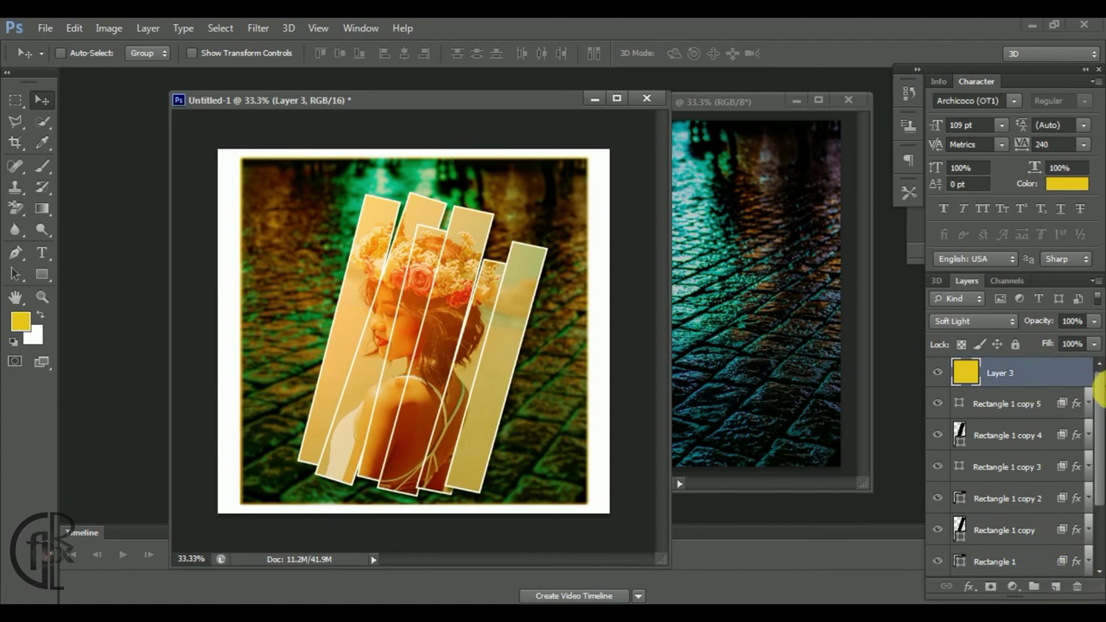
scroll(1089, 483, "down", 3)
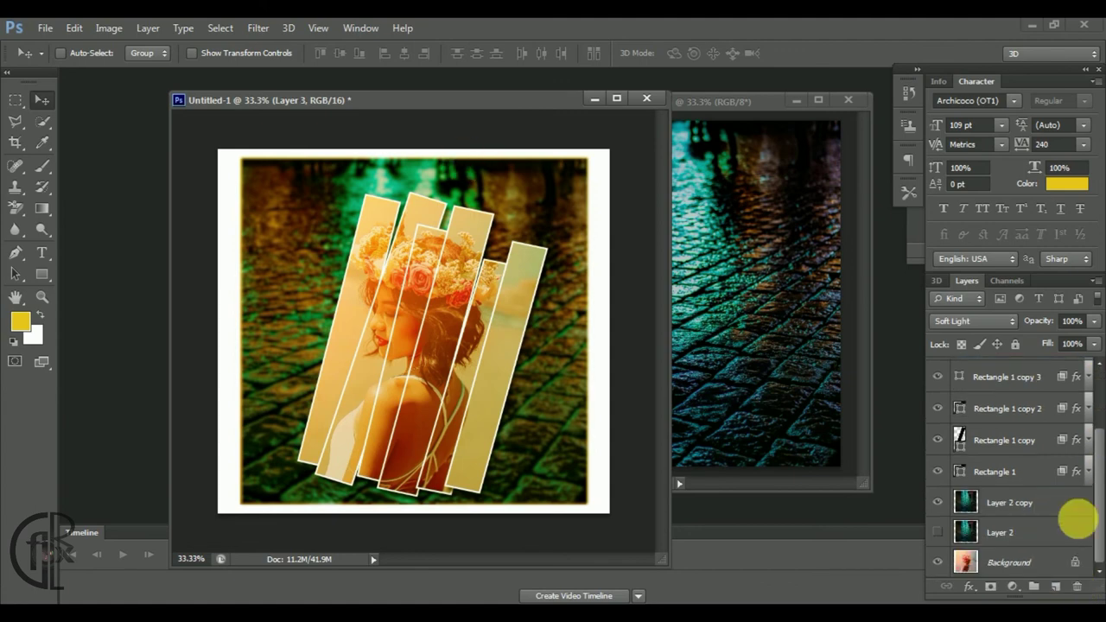
left_click(1071, 562)
right_click(1071, 563)
left_click(916, 509)
left_click(487, 265)
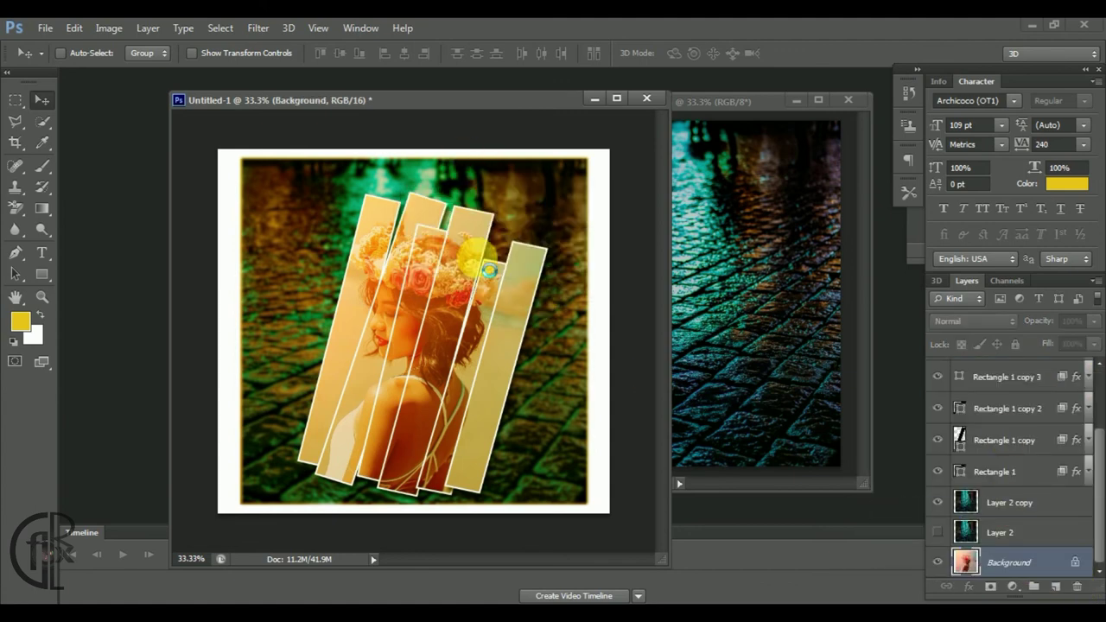